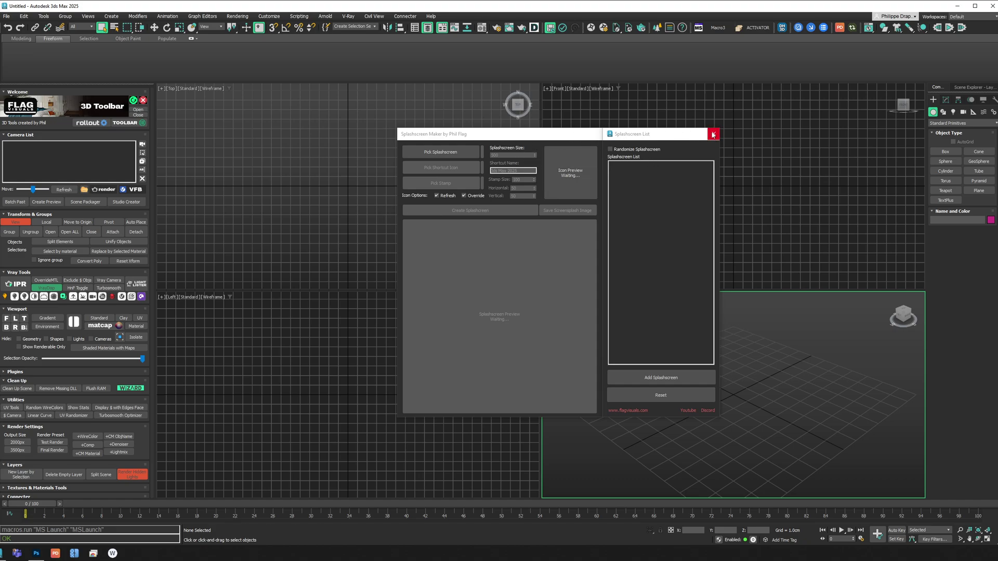
Close the open Splashscreen Maker and relaunch it by loading Splashscreen Maker beta.mse from the Final folder into the viewport
click(713, 134)
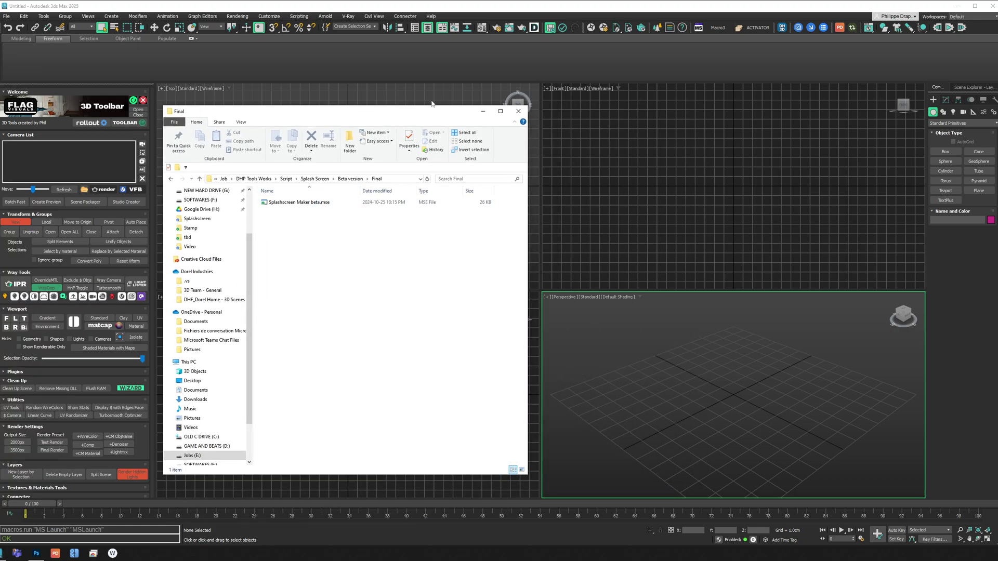
drag(389, 113, 349, 91)
click(254, 181)
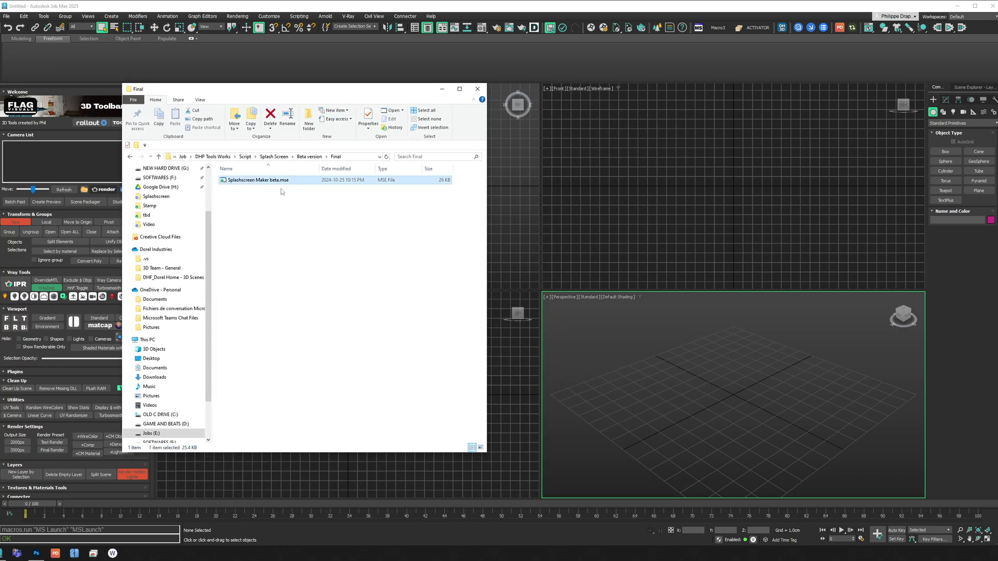
drag(273, 183, 752, 356)
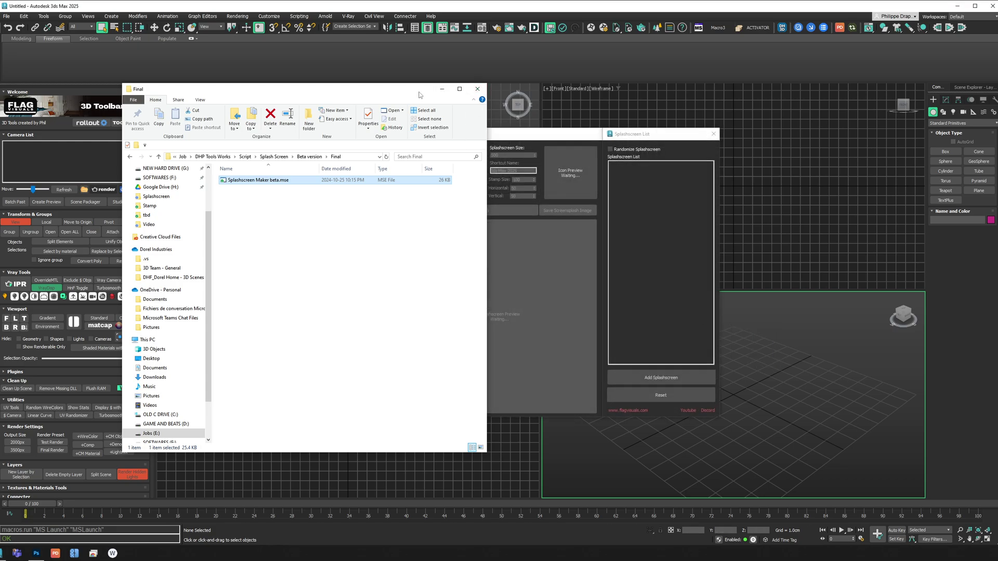
click(442, 89)
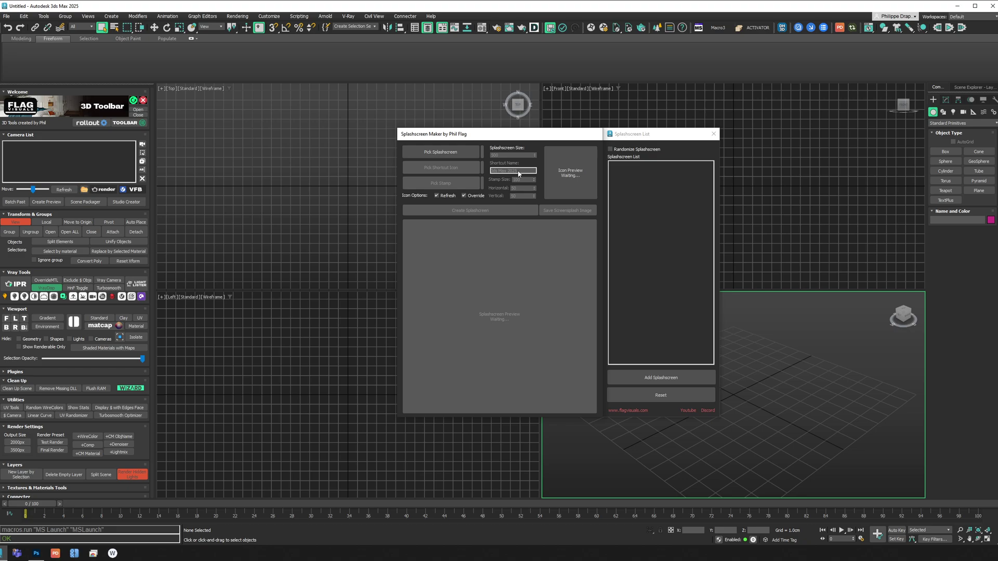
Pick the Pindsuk_Capsule image from the Splashscreen folder as the splashscreen picture
drag(489, 136, 442, 119)
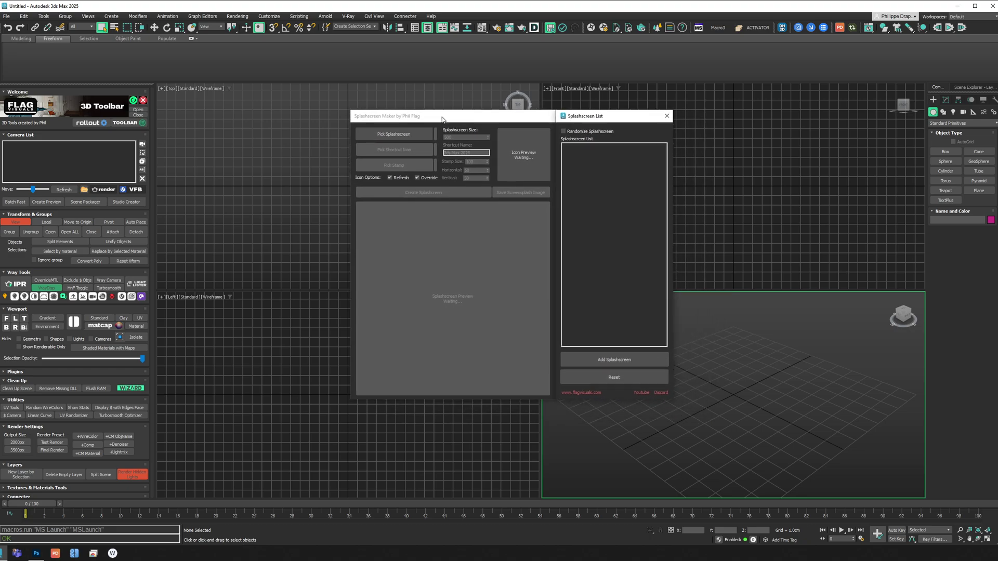
click(406, 136)
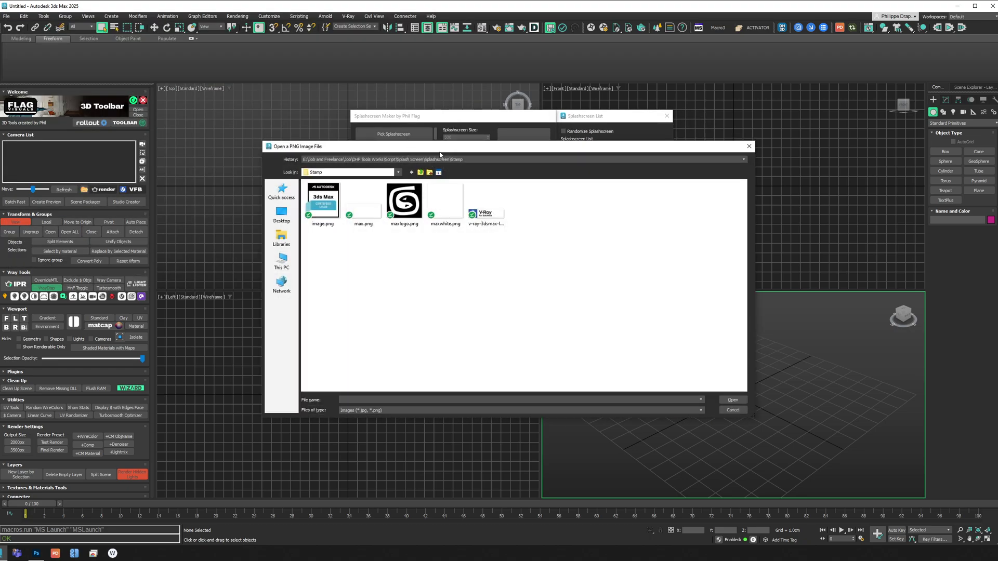
drag(438, 154, 430, 124)
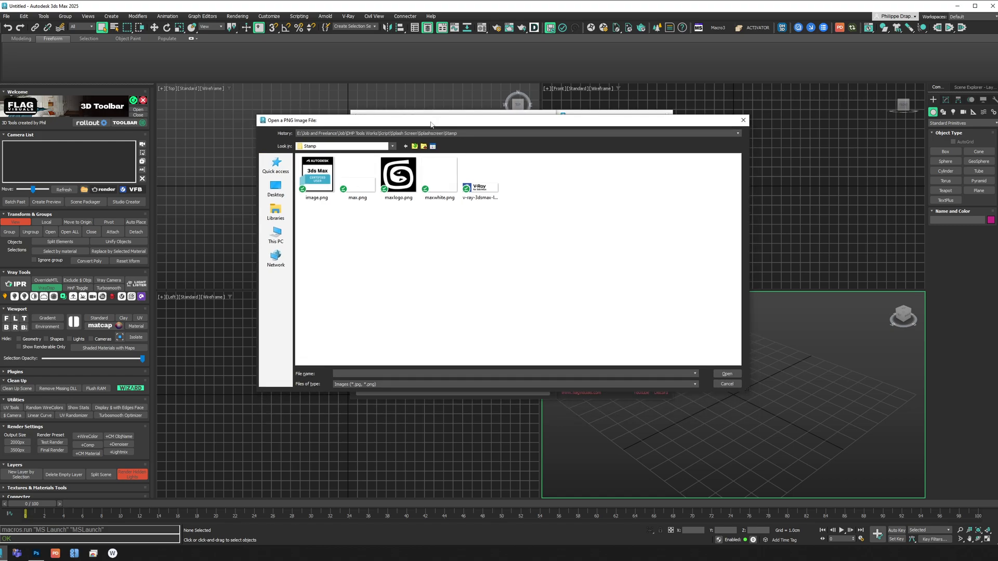
click(415, 146)
drag(432, 124, 450, 190)
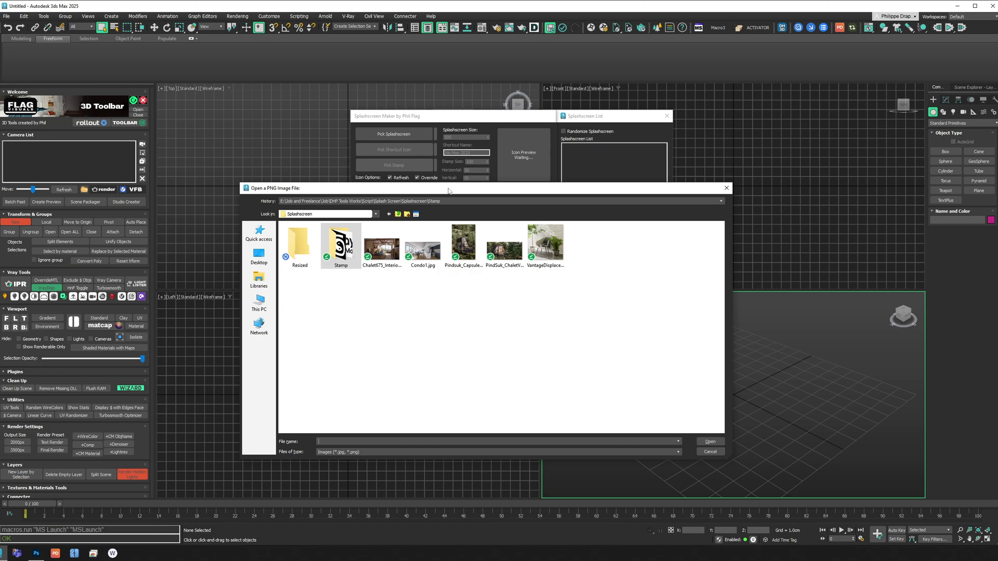
drag(433, 189, 429, 169)
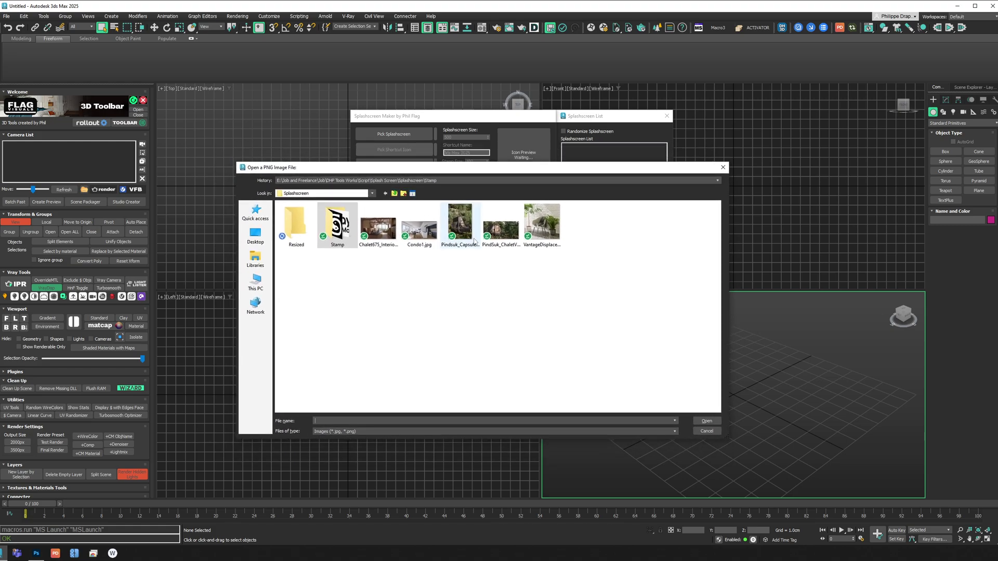
double_click(461, 218)
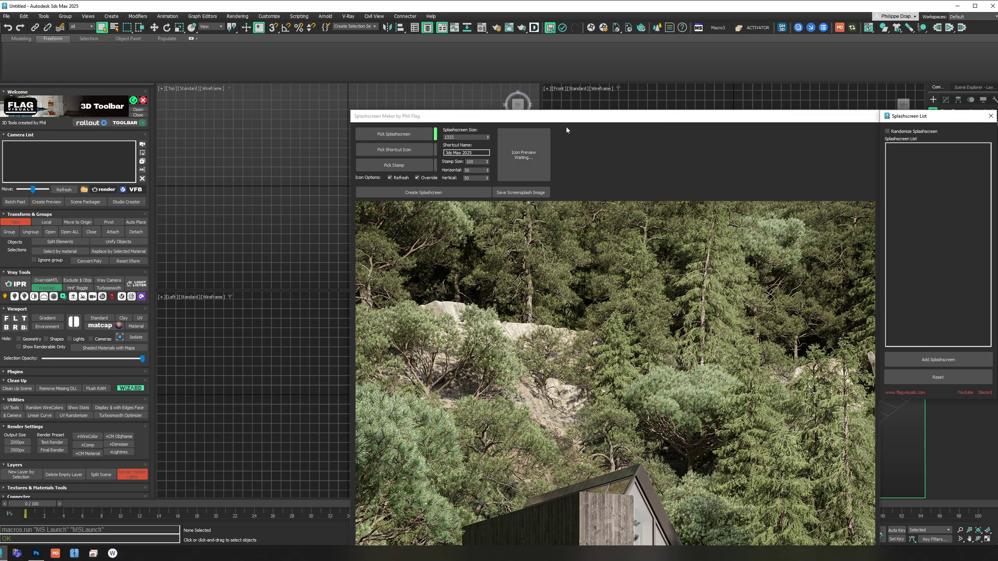
Reduce the splashscreen size to about 569 so the whole cabin image fits in the preview
drag(631, 117, 530, 30)
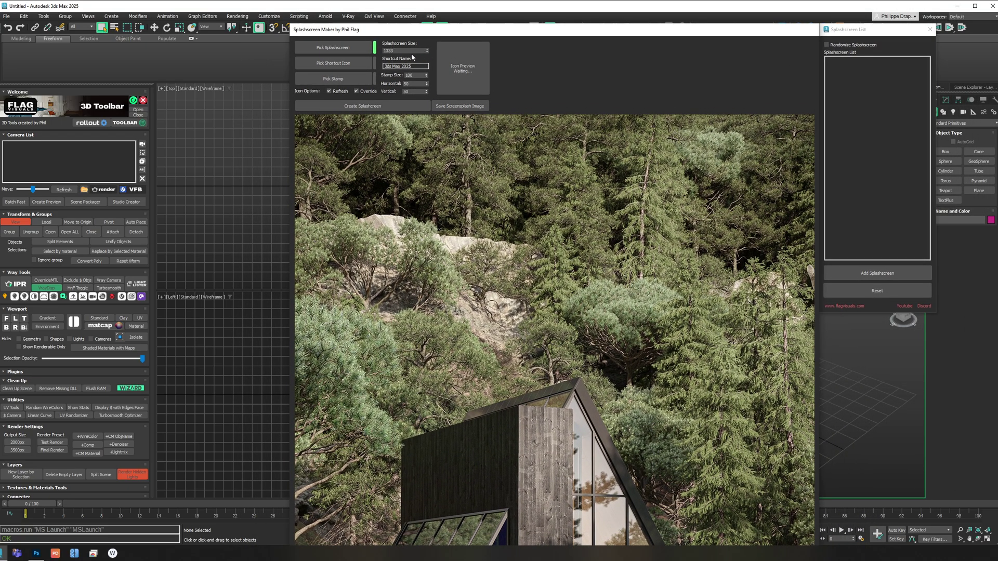
drag(426, 50, 462, 209)
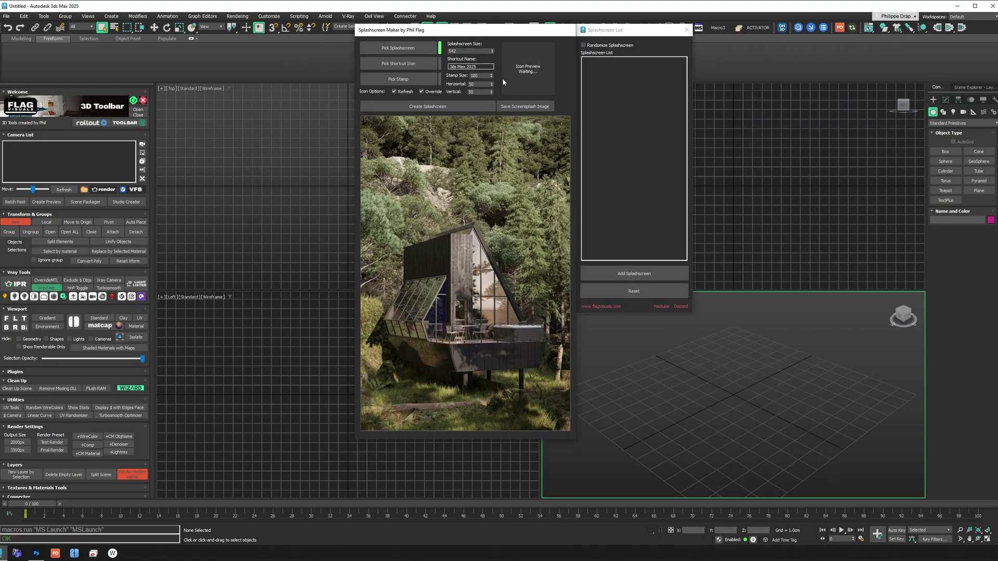
drag(491, 51, 538, 26)
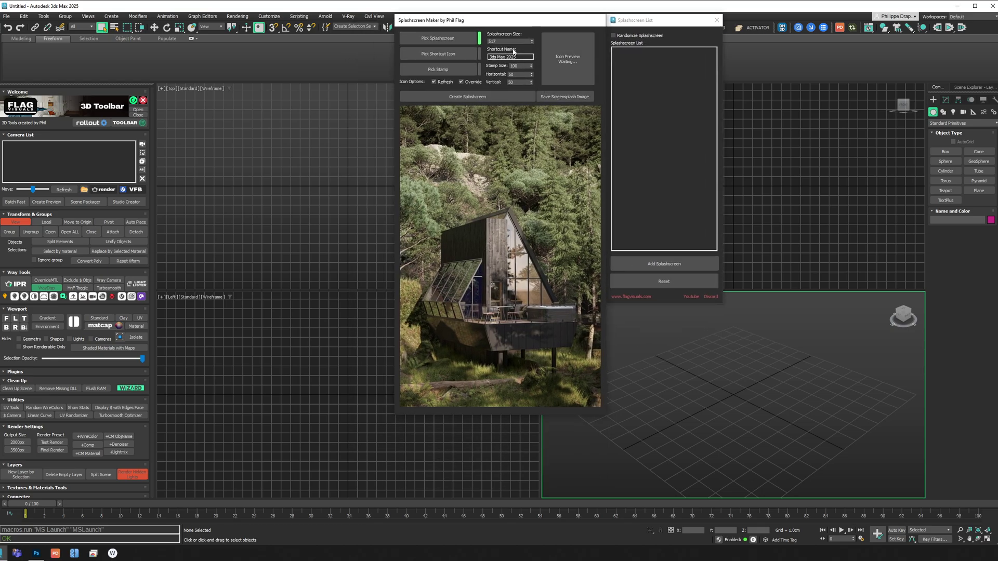
drag(529, 41, 532, 23)
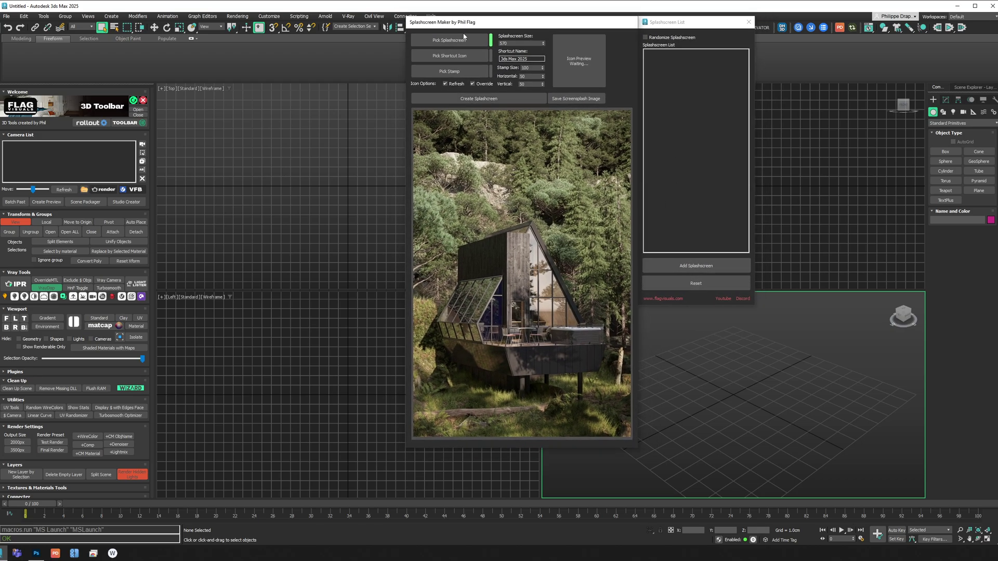
click(544, 45)
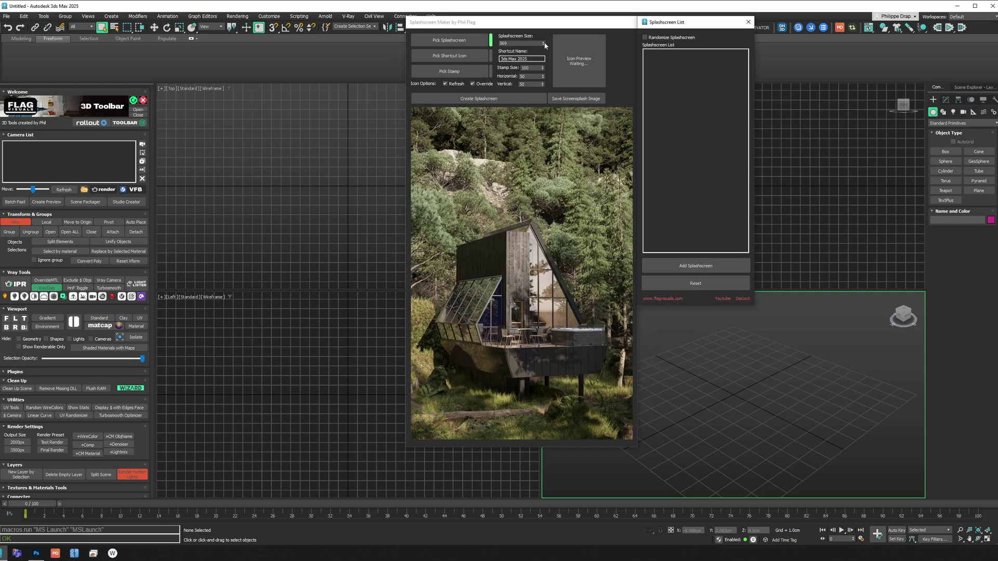
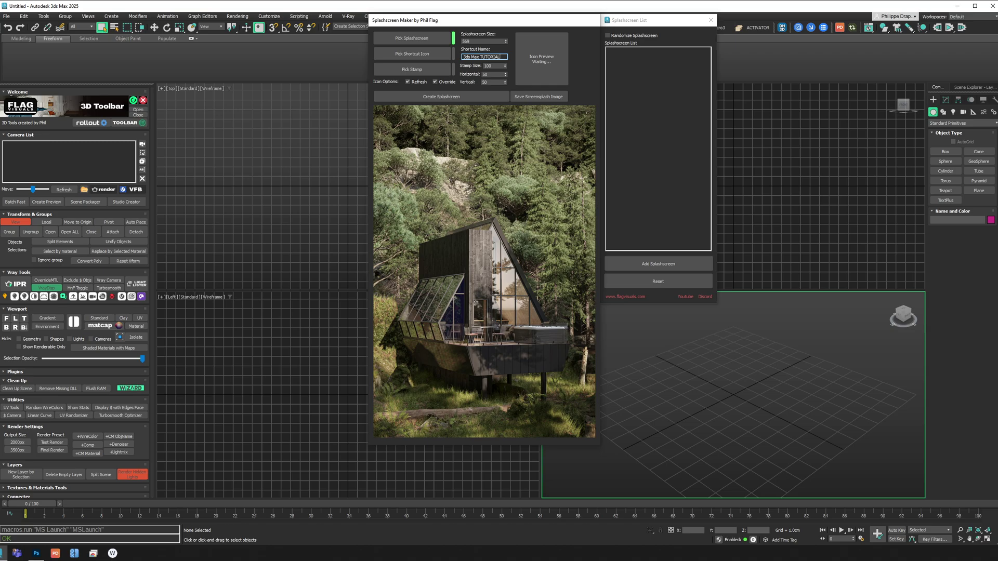
Pick maxlogo.png from the Stamp folder as the shortcut icon
click(424, 56)
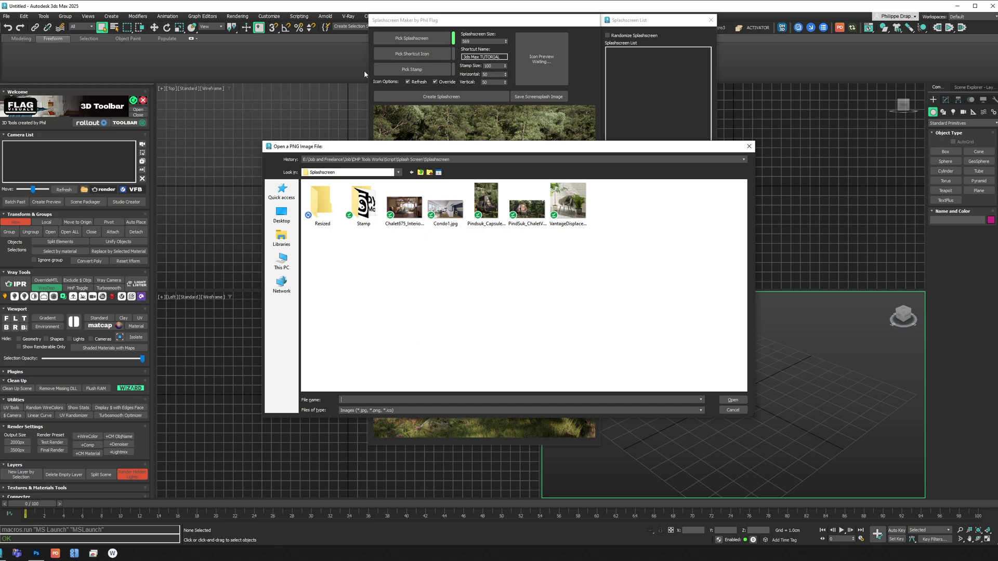
drag(515, 149, 496, 142)
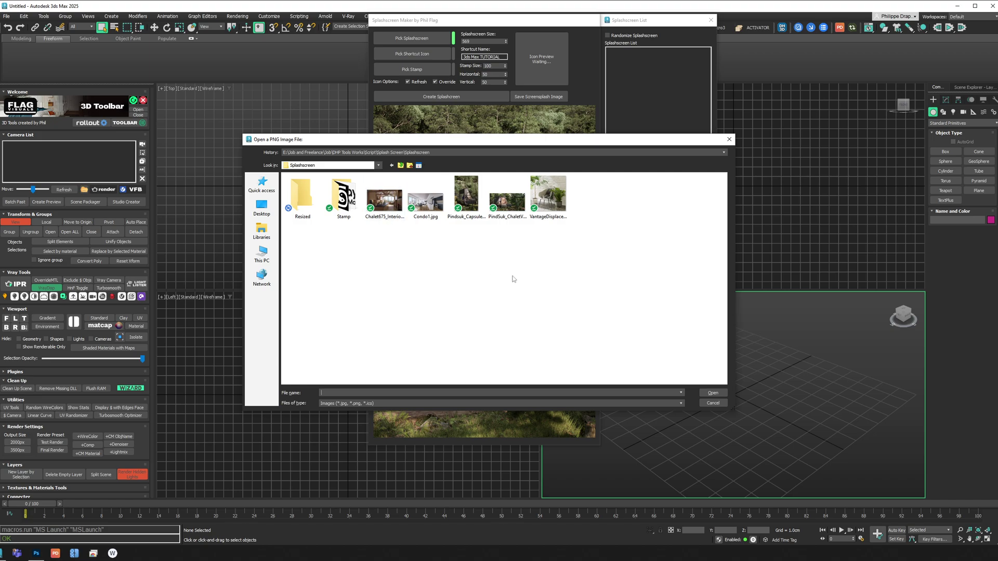
click(343, 196)
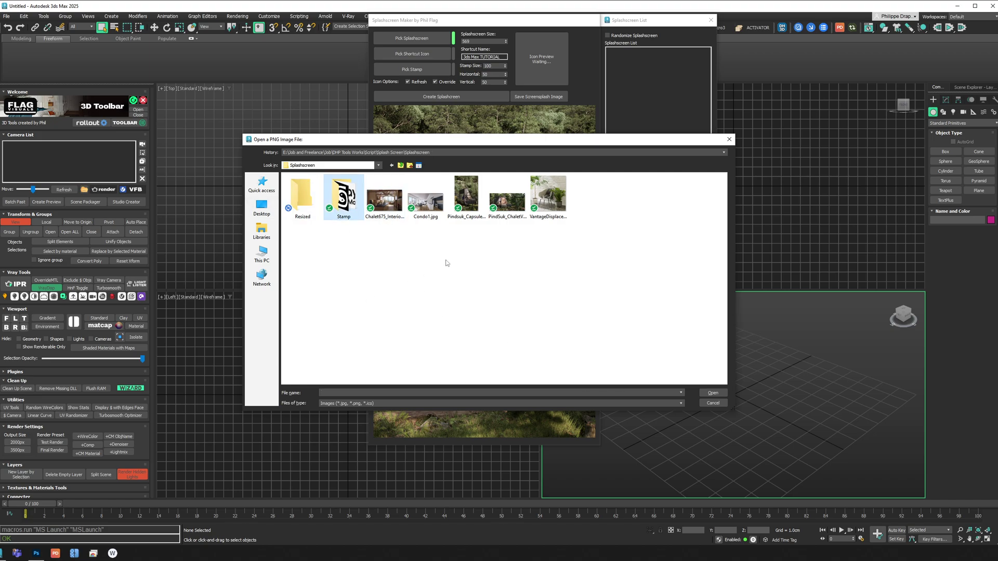
double_click(346, 199)
click(391, 194)
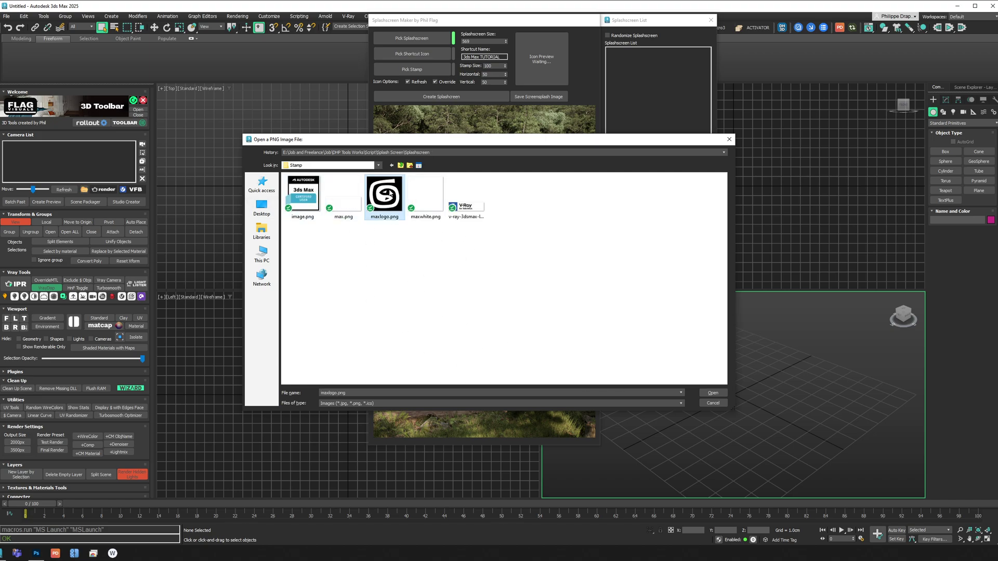
click(713, 393)
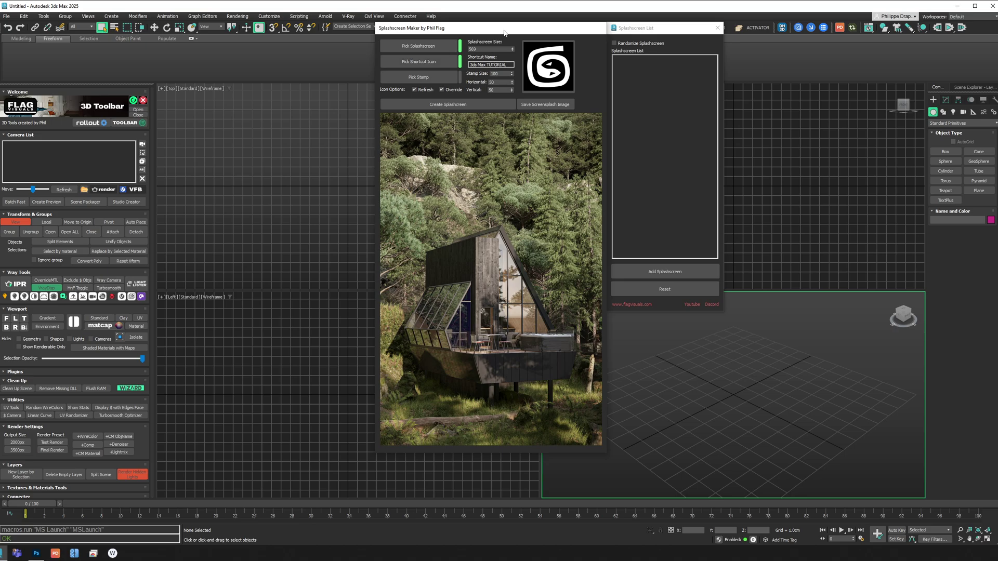
Add maxwhite.png as the stamp on the splashscreen and set the stamp size to 10
click(396, 83)
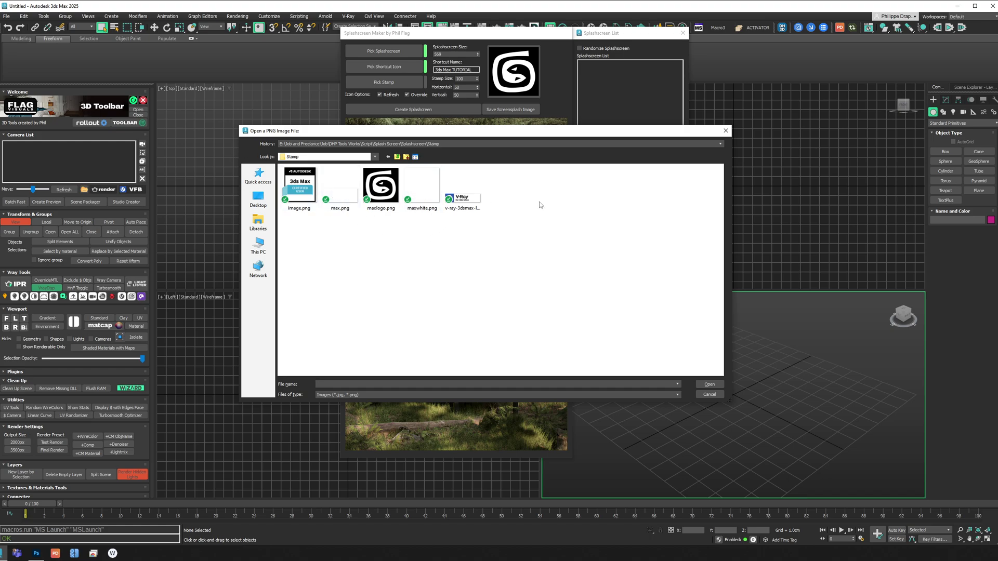
double_click(425, 188)
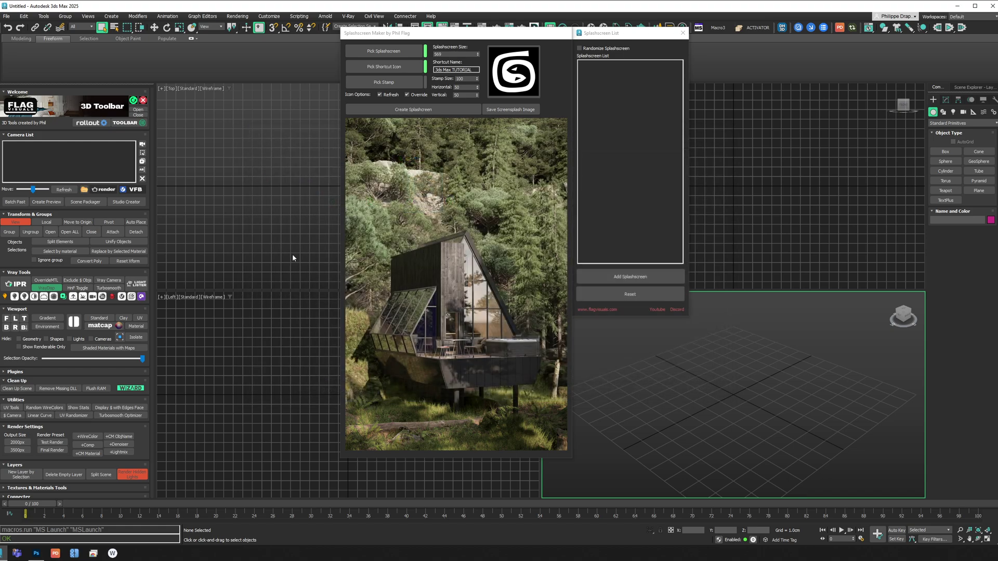
click(468, 79)
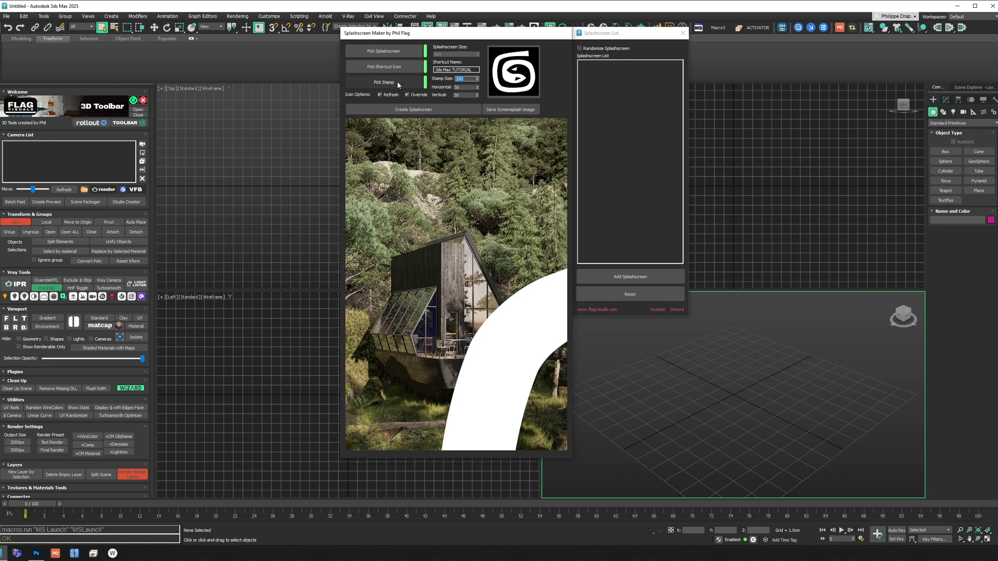
text(20)
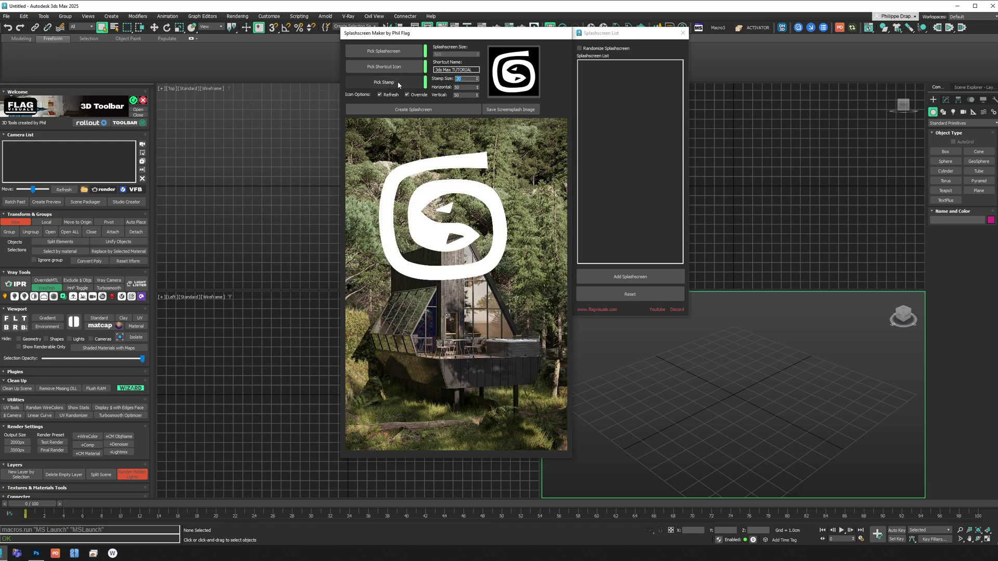
key(Tab)
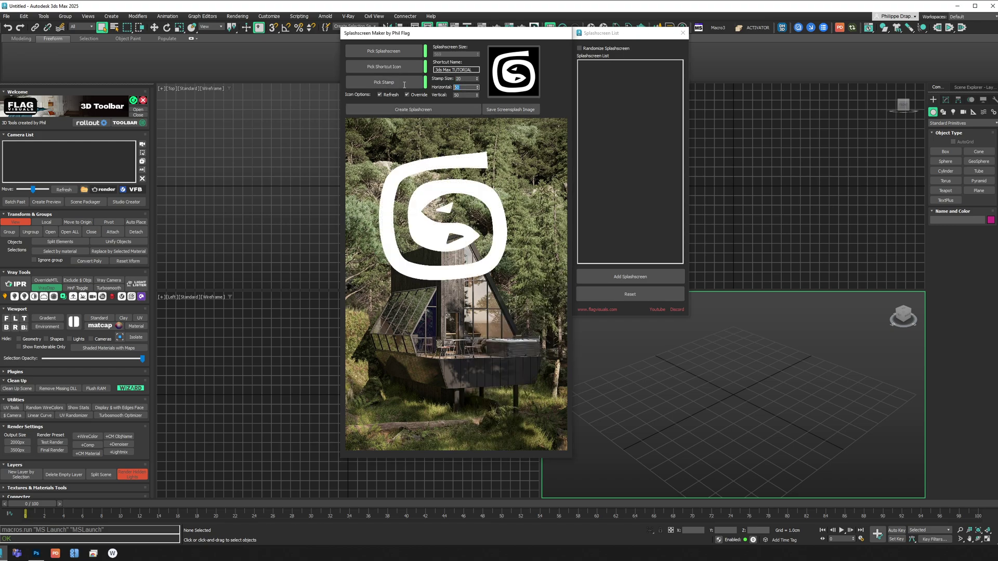
key(shift+Tab)
text(10)
key(Return)
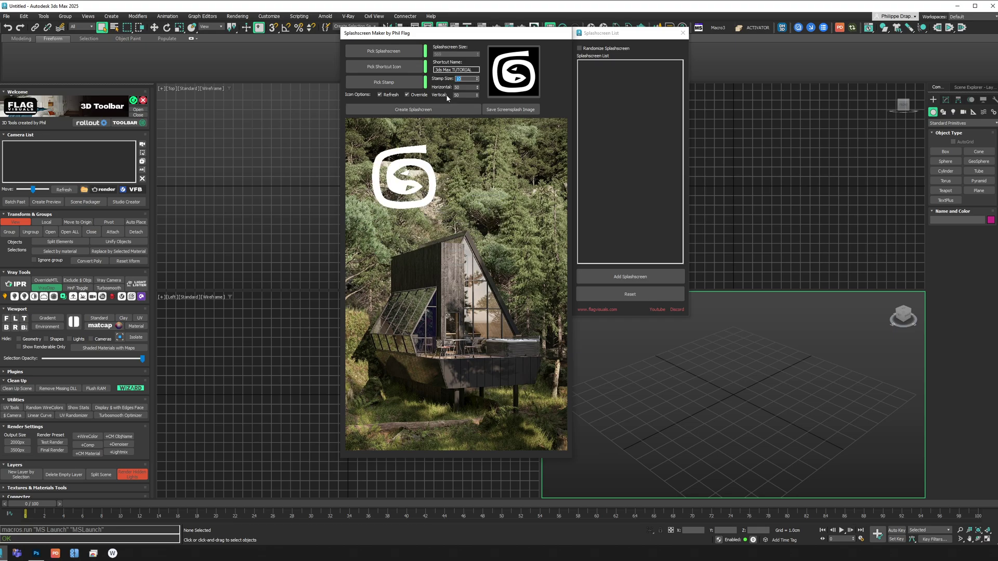
Set the stamp's horizontal position to 350
key(Tab)
key(Return)
text(400)
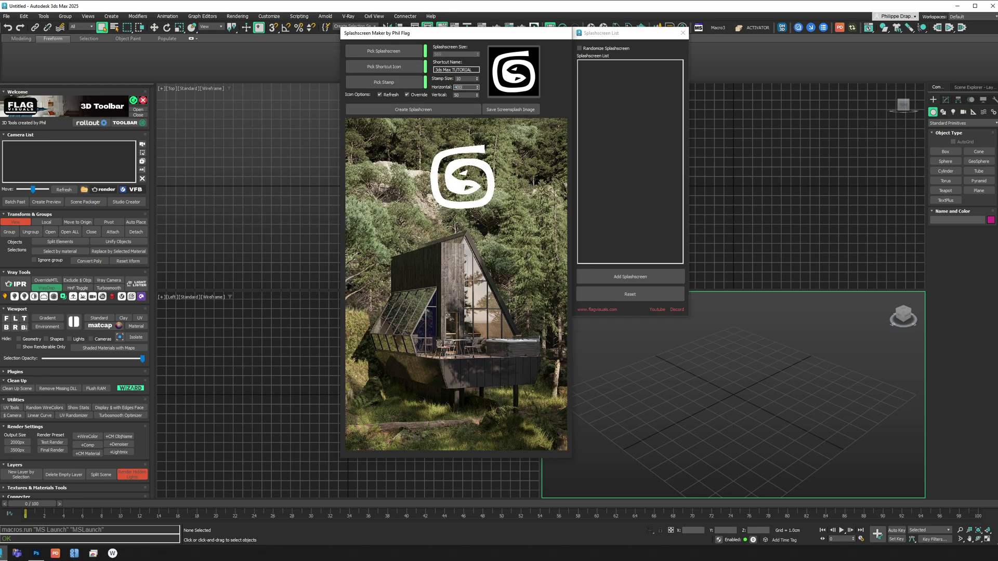
key(Return)
text(350)
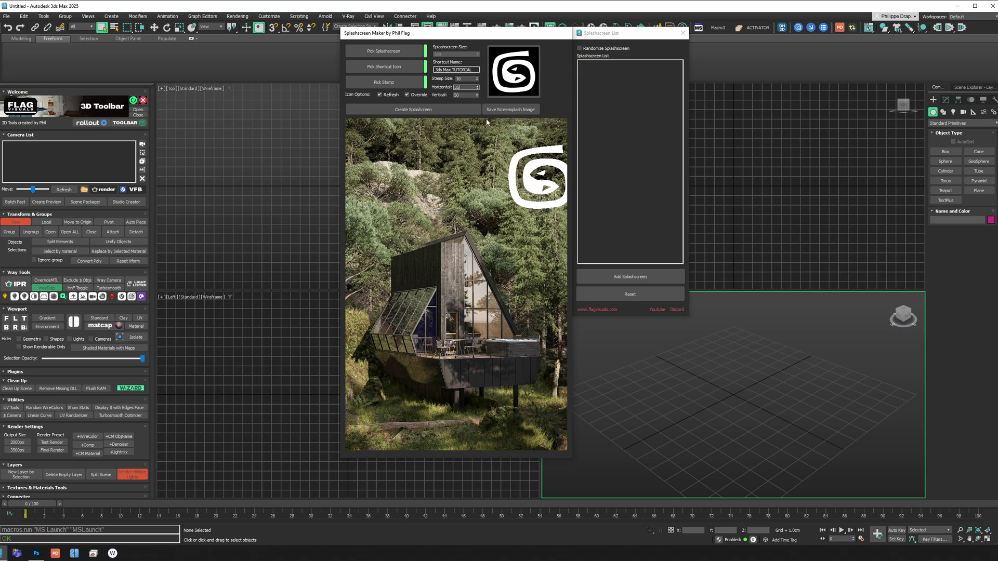
key(Return)
Set the stamp's vertical position to 600 to place the logo low on the image
double_click(456, 96)
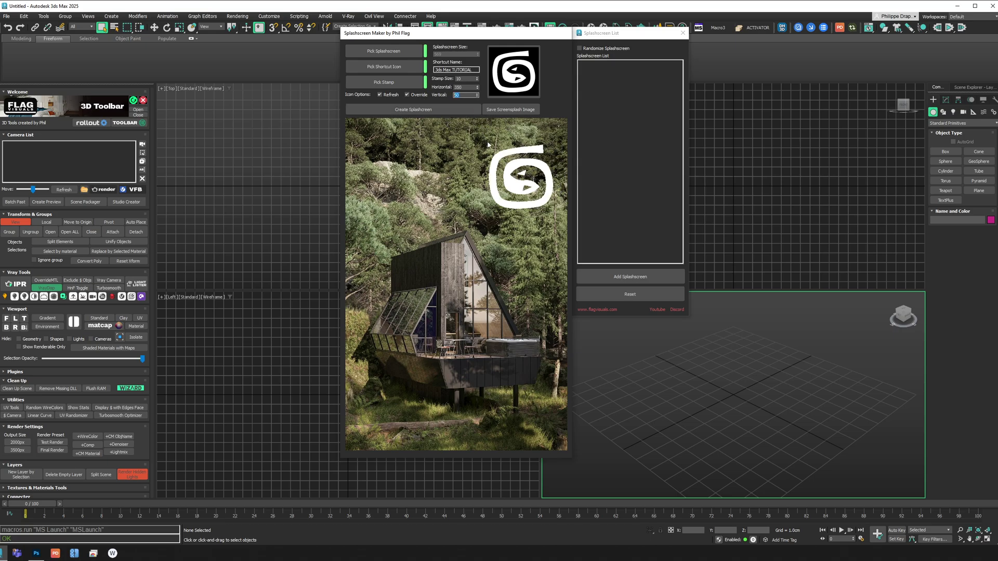
text(400)
key(Return)
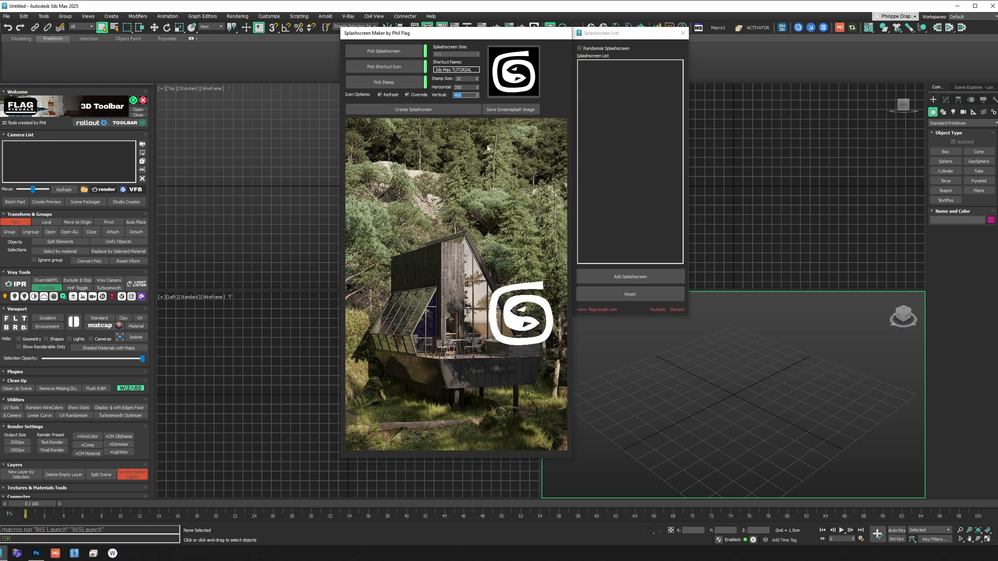
text(600)
key(Return)
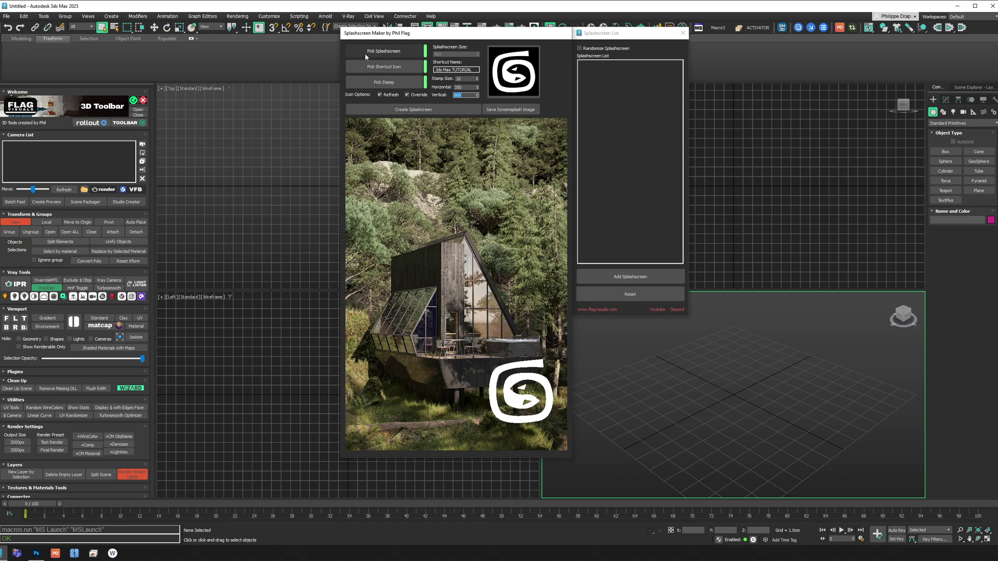
Create the splashscreen and its shortcut with the current settings and dismiss the completion message
drag(454, 37, 448, 35)
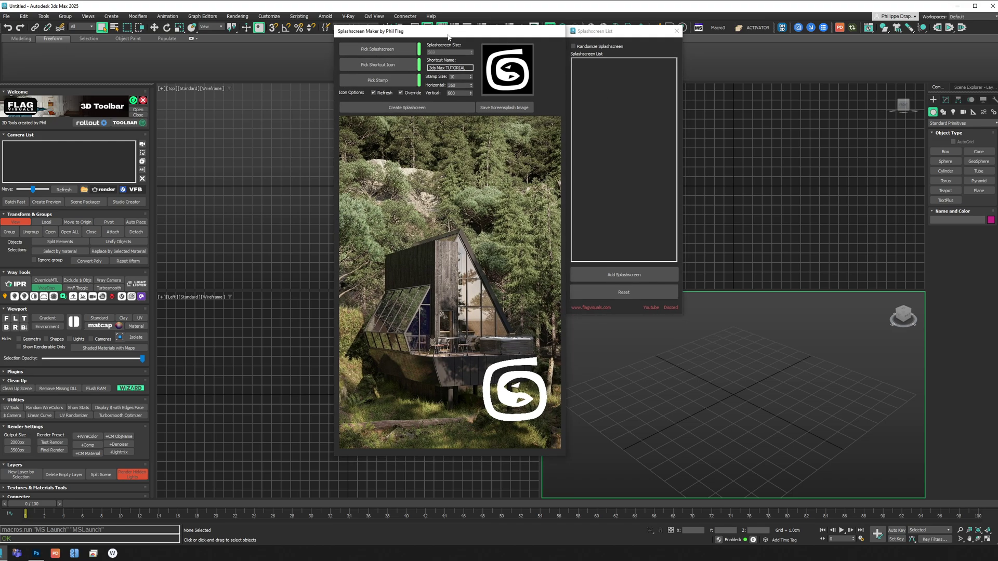
click(423, 111)
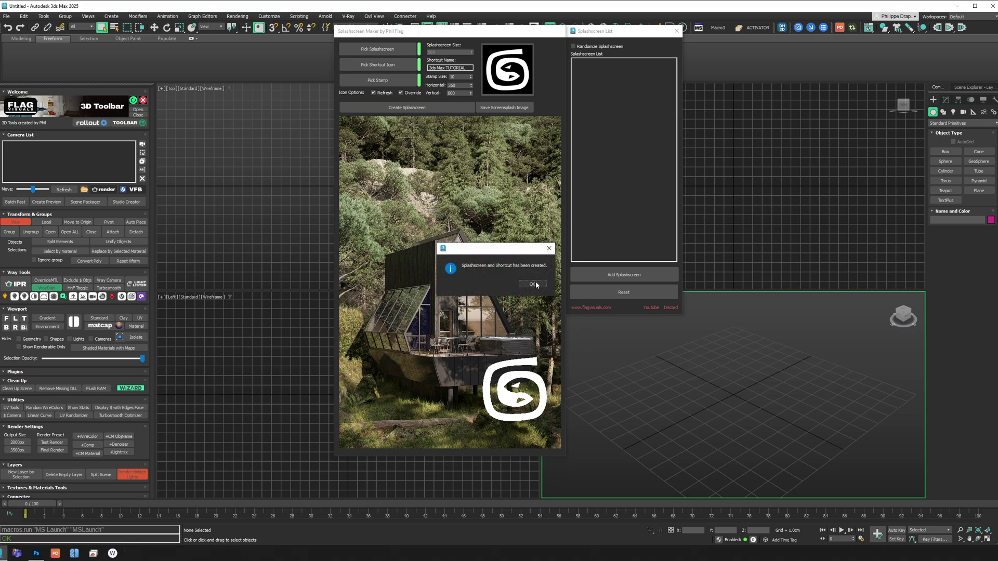
click(533, 285)
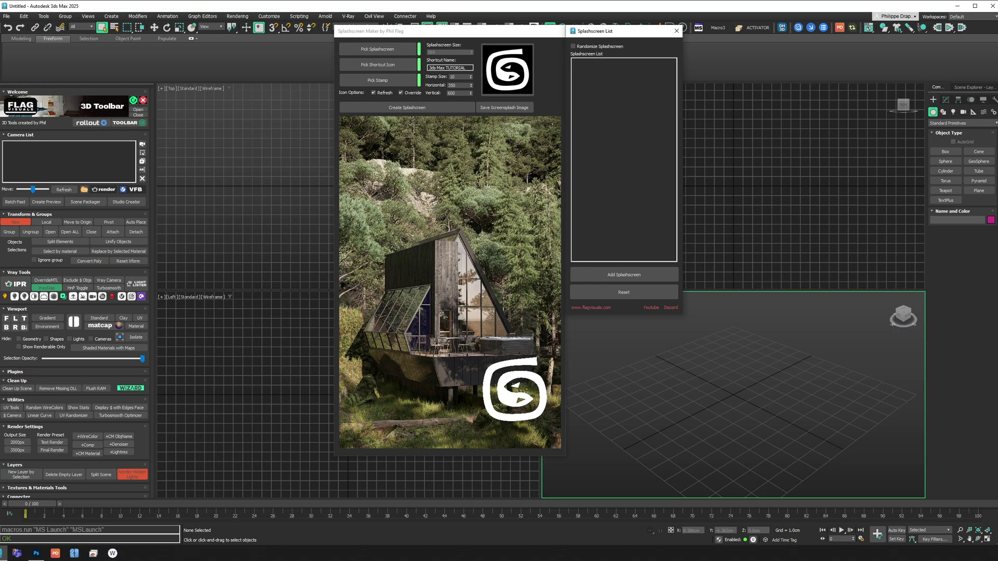
Launch 3ds Max from the 3ds Max TUTORIAL desktop shortcut to preview the custom splashscreen
click(698, 197)
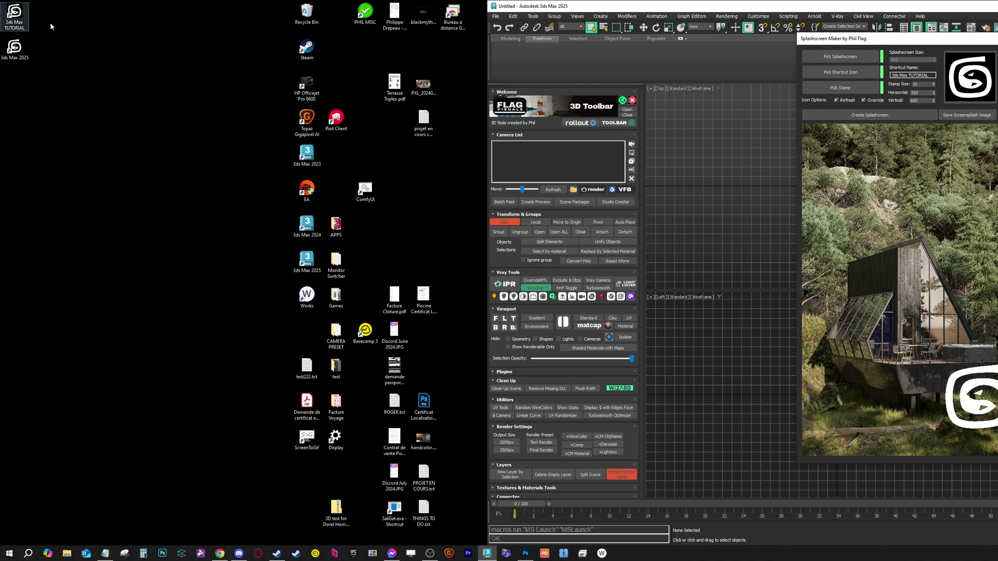
click(15, 16)
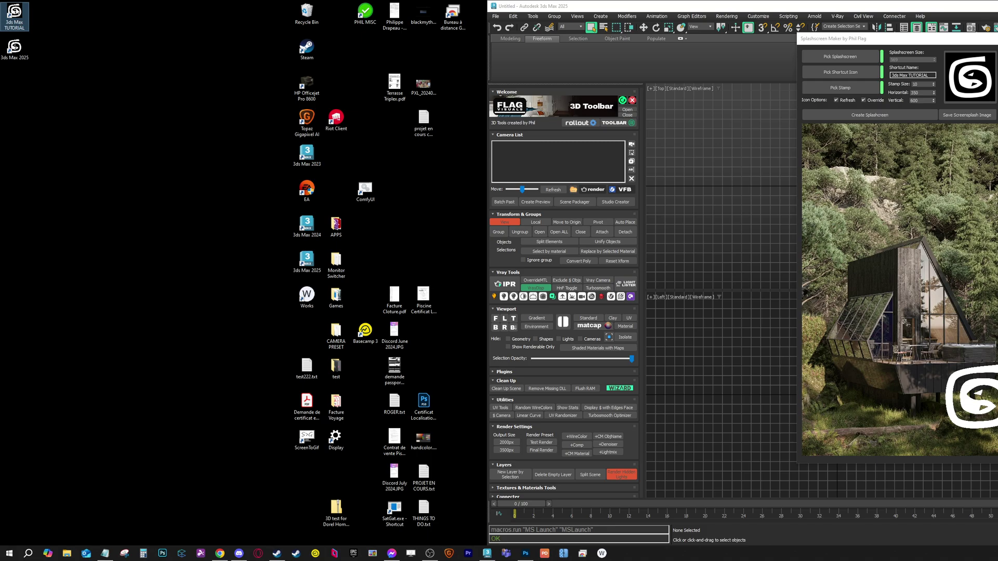
double_click(21, 8)
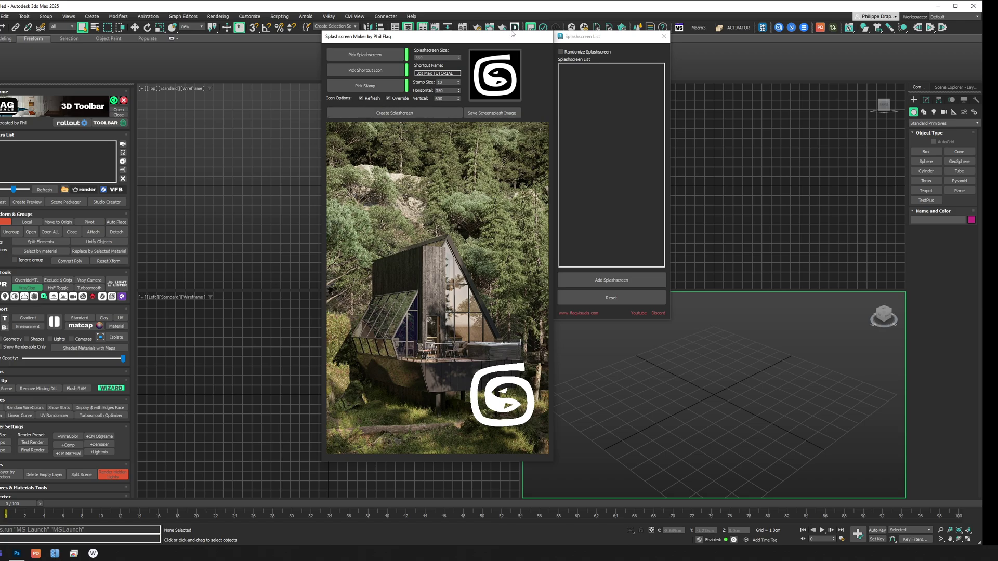
Save the splashscreen image to the Resized folder as Screensplash1 and dismiss the confirmation message
mouse_move(442, 41)
mouse_down()
mouse_move(428, 35)
mouse_move(440, 50)
mouse_up()
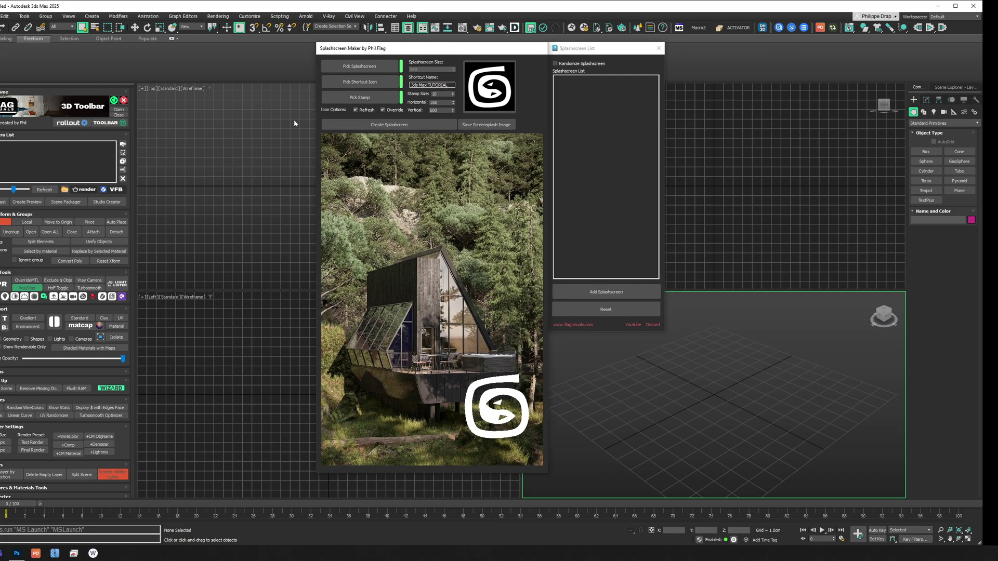
click(486, 126)
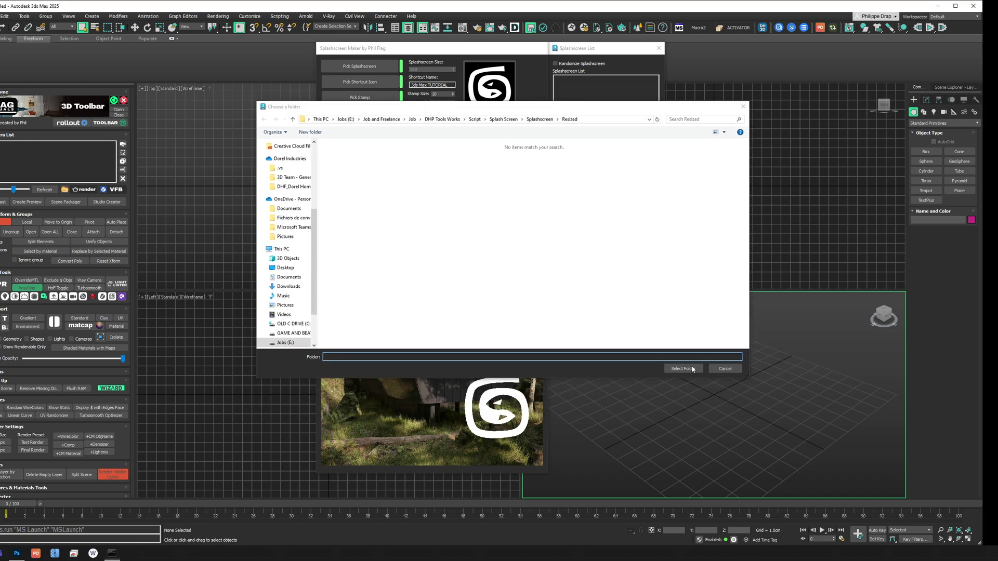
click(685, 369)
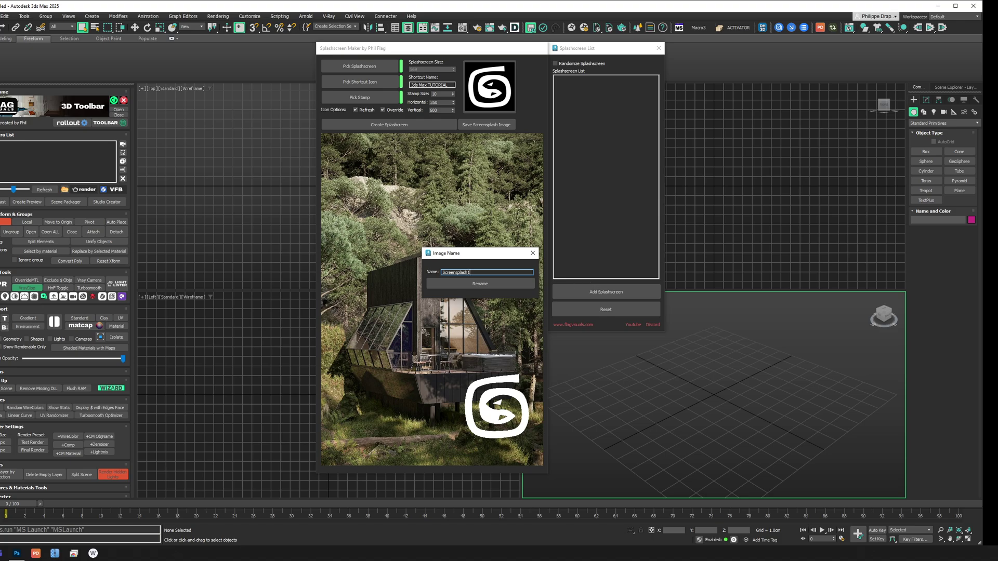
click(493, 284)
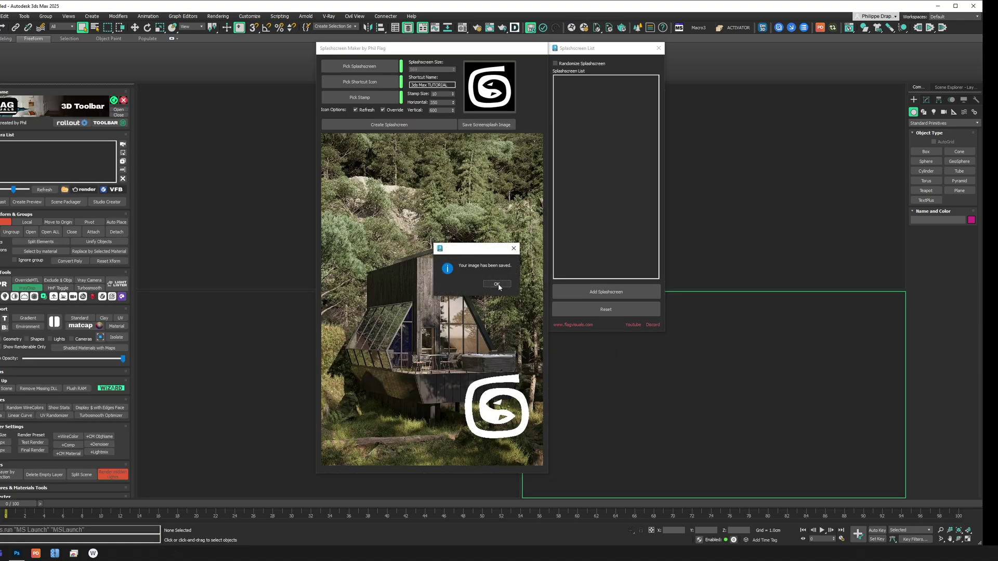
click(497, 284)
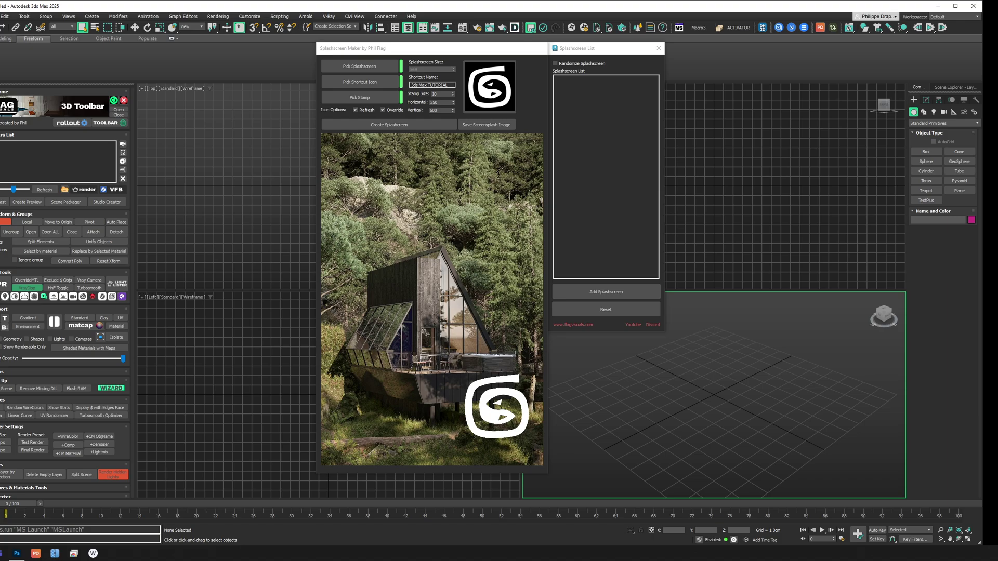
Check the saved image in the Resized subfolder of the Splashscreen folder using File Explorer, and minimize the window
key(super+e)
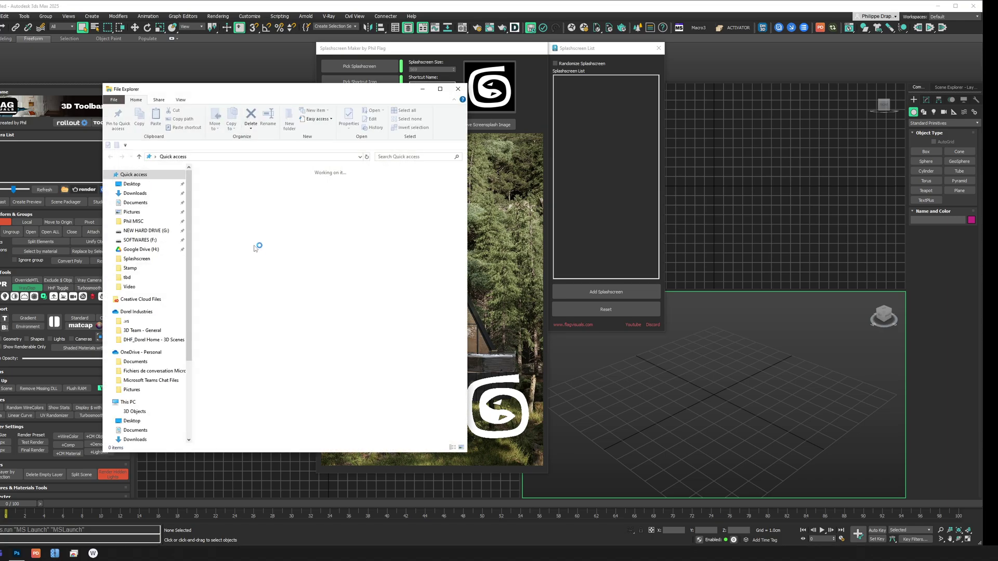
click(341, 508)
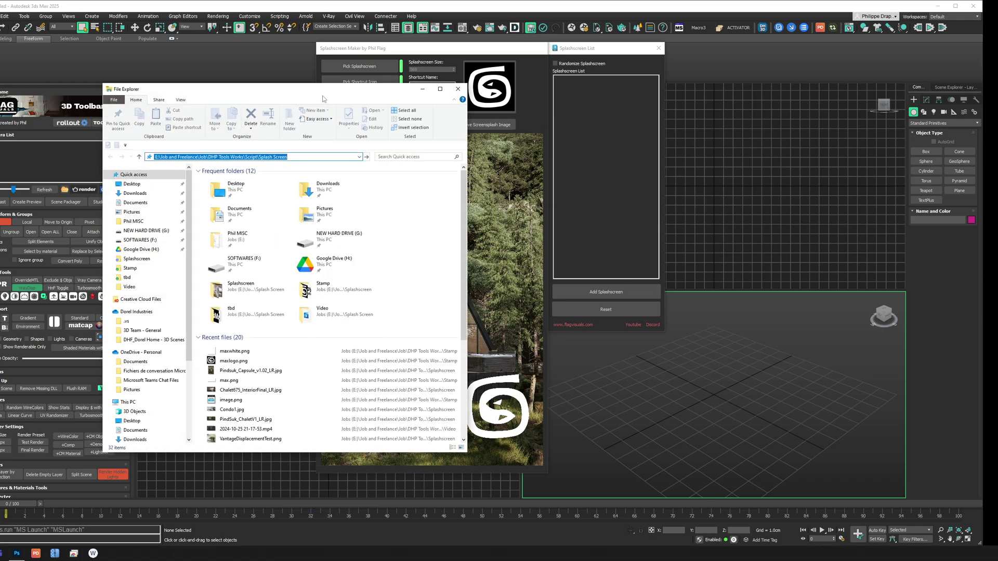
click(333, 185)
double_click(333, 185)
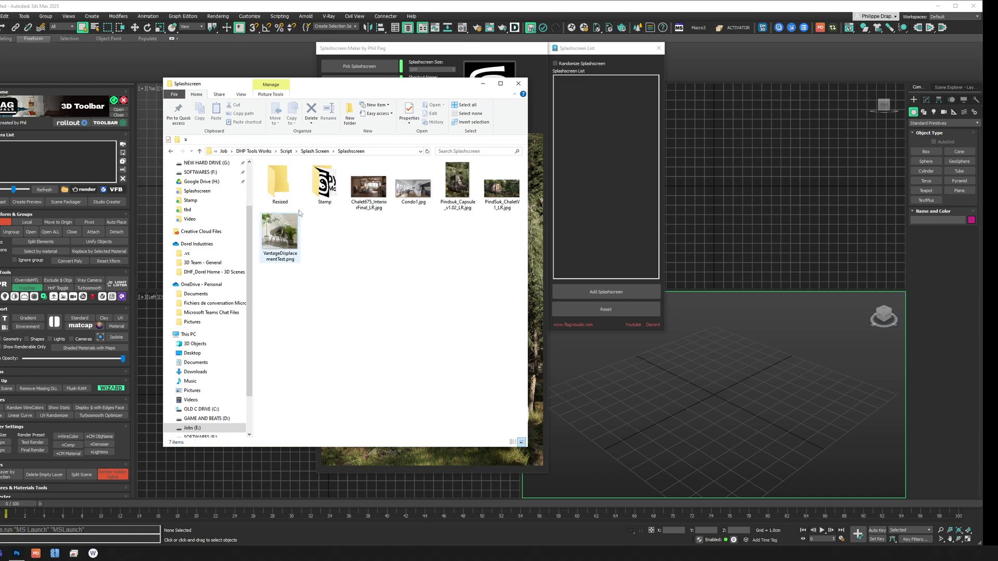
double_click(286, 192)
drag(336, 259, 290, 205)
right_click(312, 196)
click(394, 189)
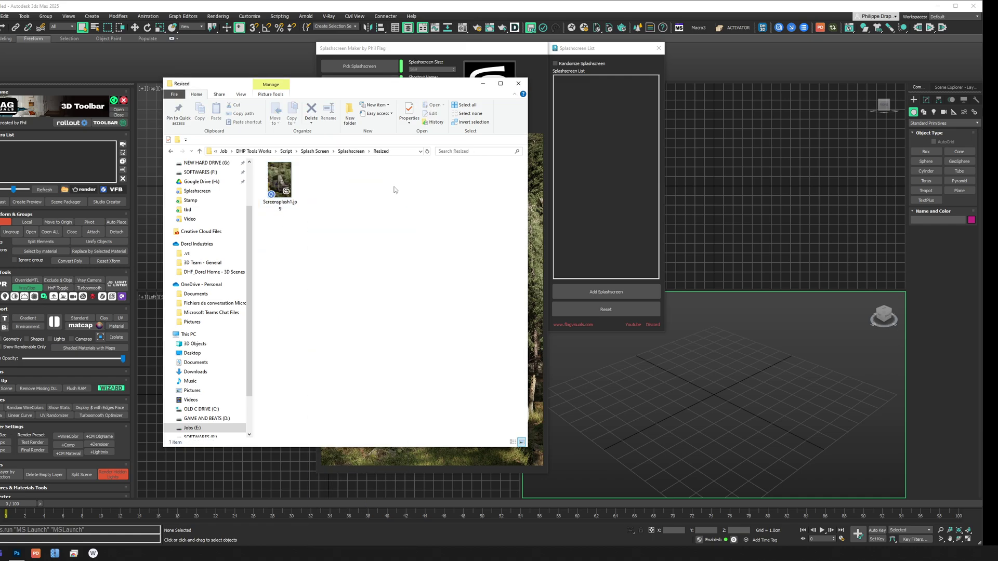
click(483, 84)
Load Condo1.jpg from the Splashscreen folder as the new splashscreen image
drag(447, 52, 436, 52)
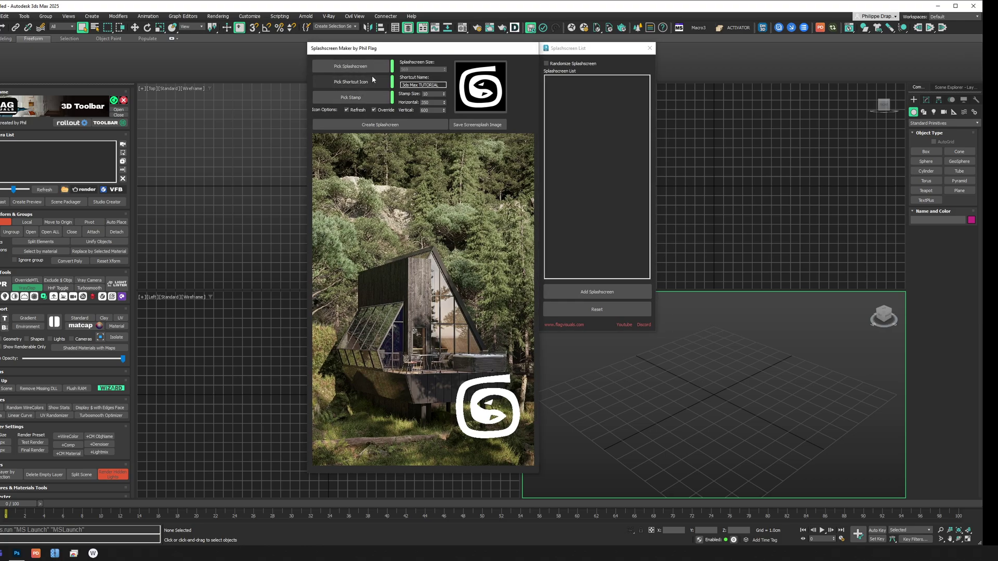
click(350, 66)
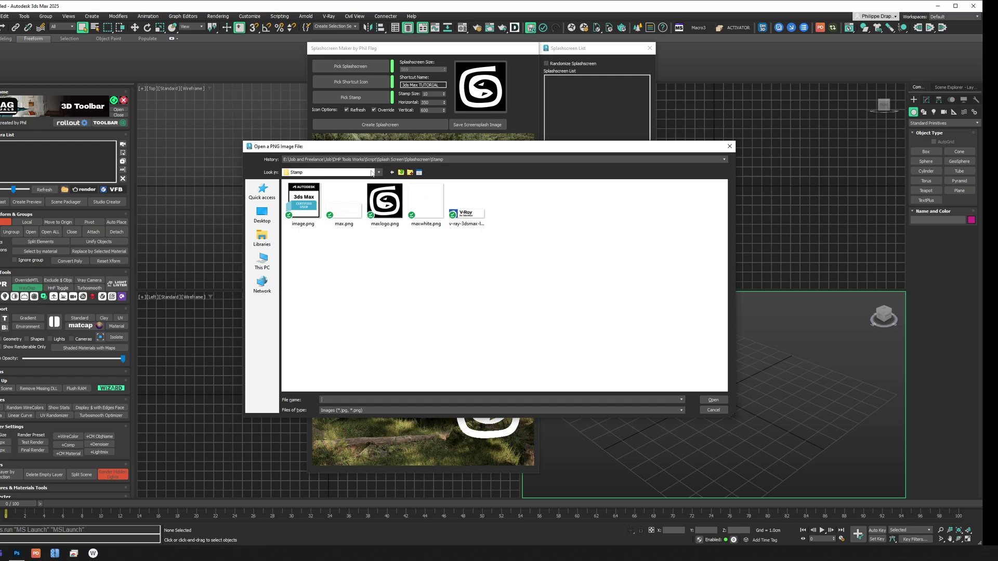
click(401, 173)
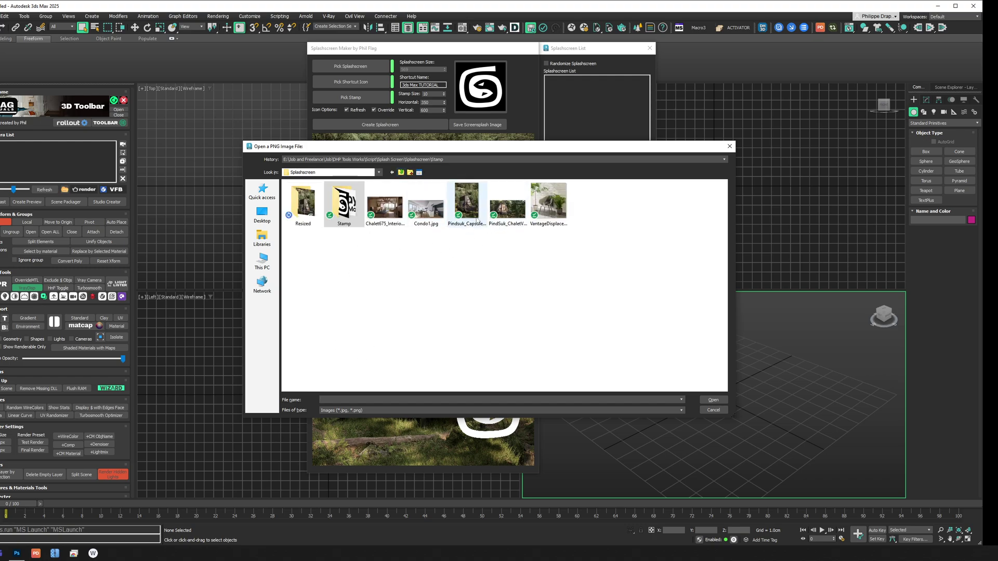
click(426, 202)
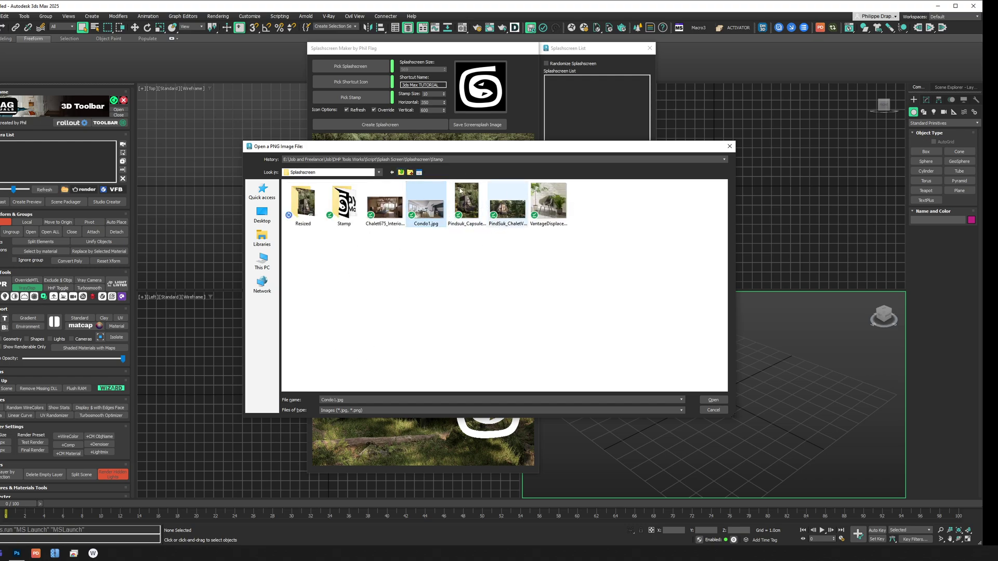
double_click(466, 203)
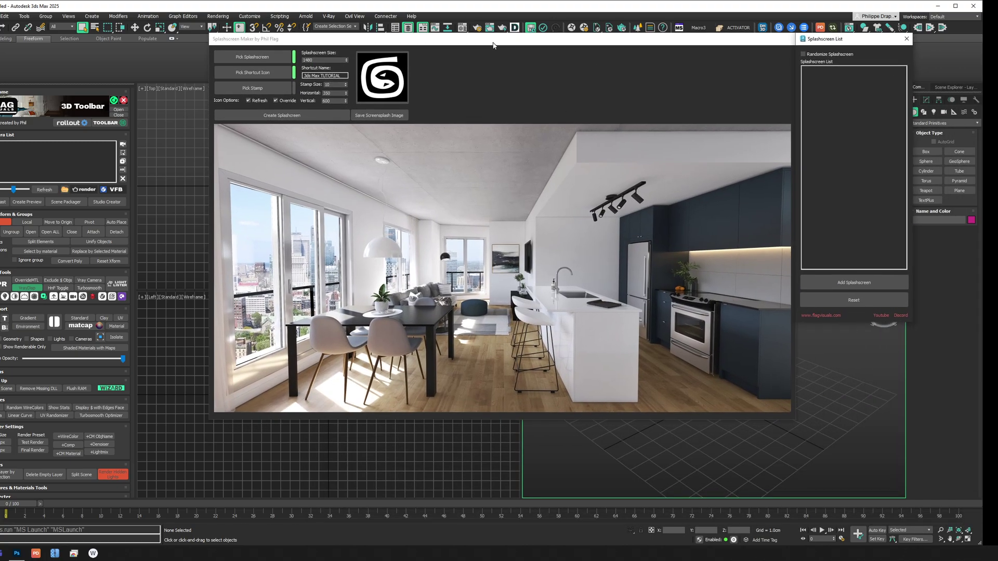
drag(492, 45, 507, 50)
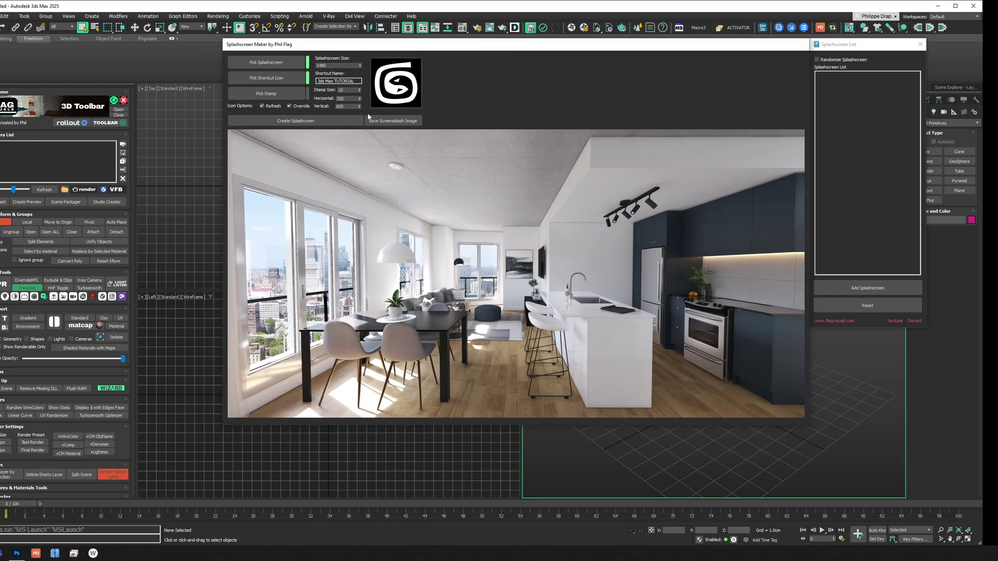
Add the white 3dsMax text logo as the stamp on the condo splashscreen
click(270, 93)
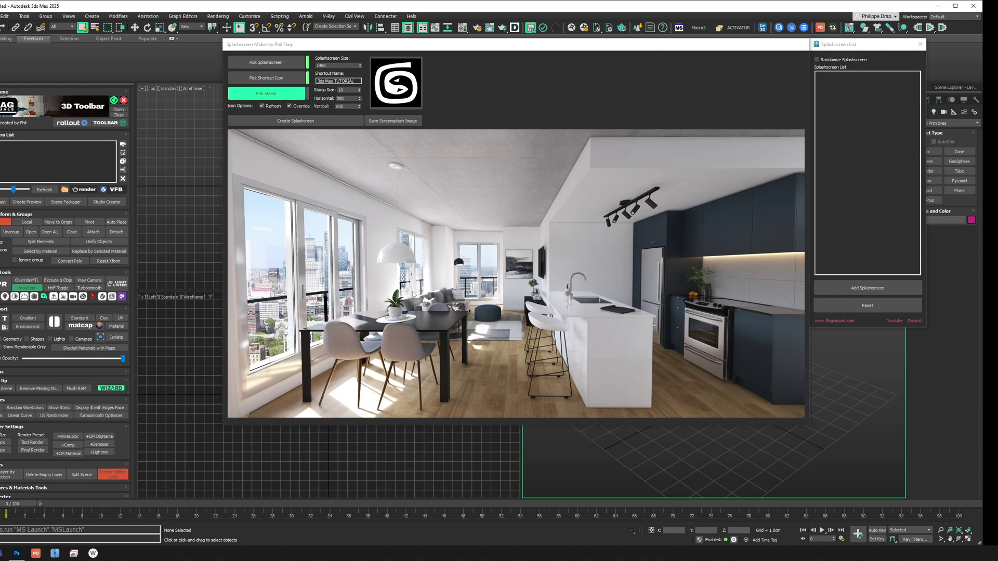
key(Return)
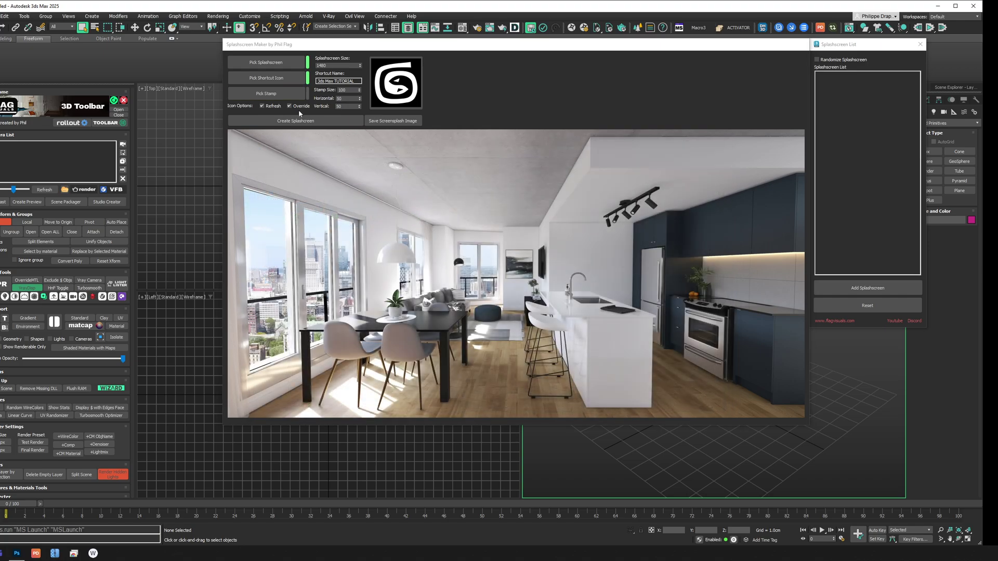
click(300, 120)
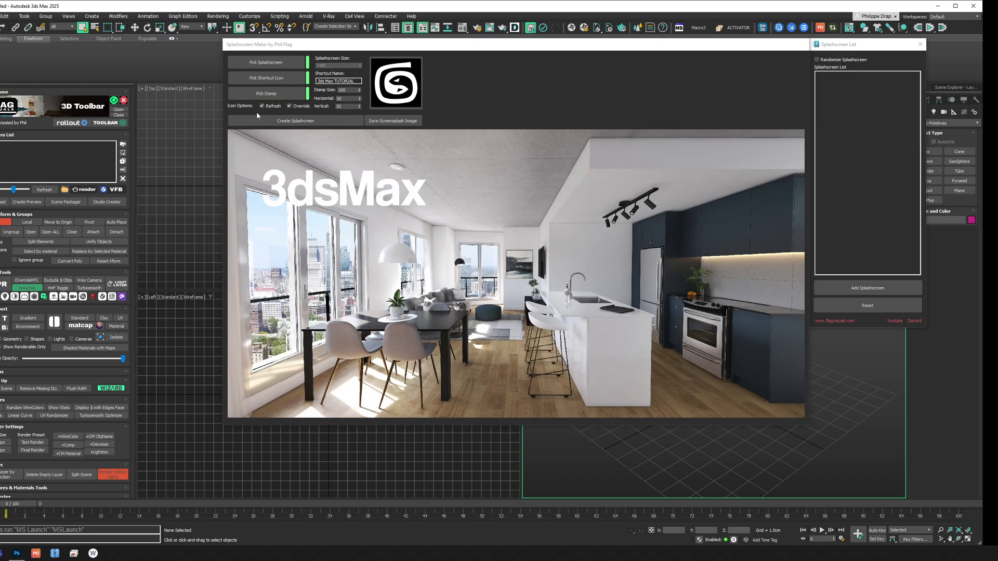
Reduce the stamp size to 70
double_click(347, 90)
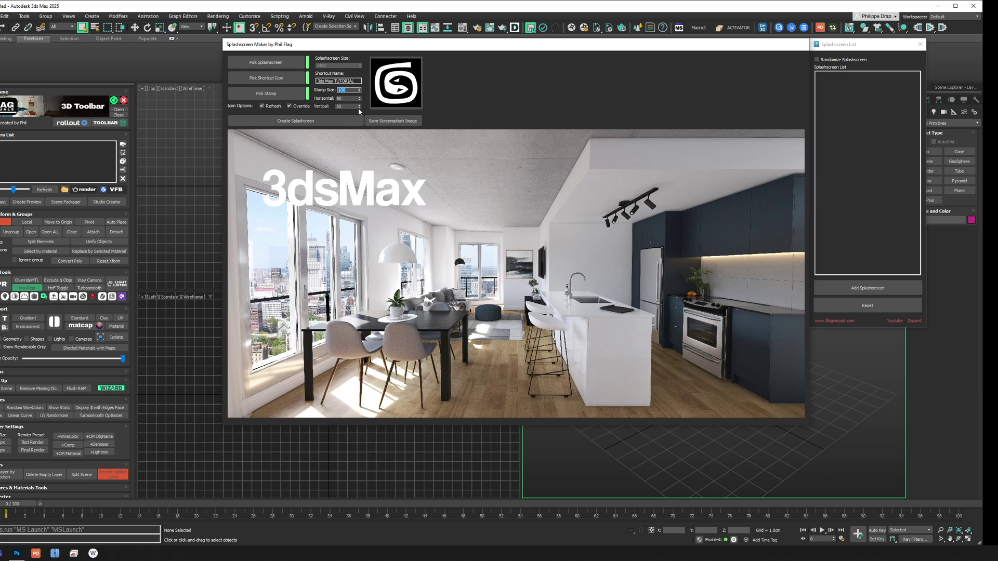
text(75)
key(Return)
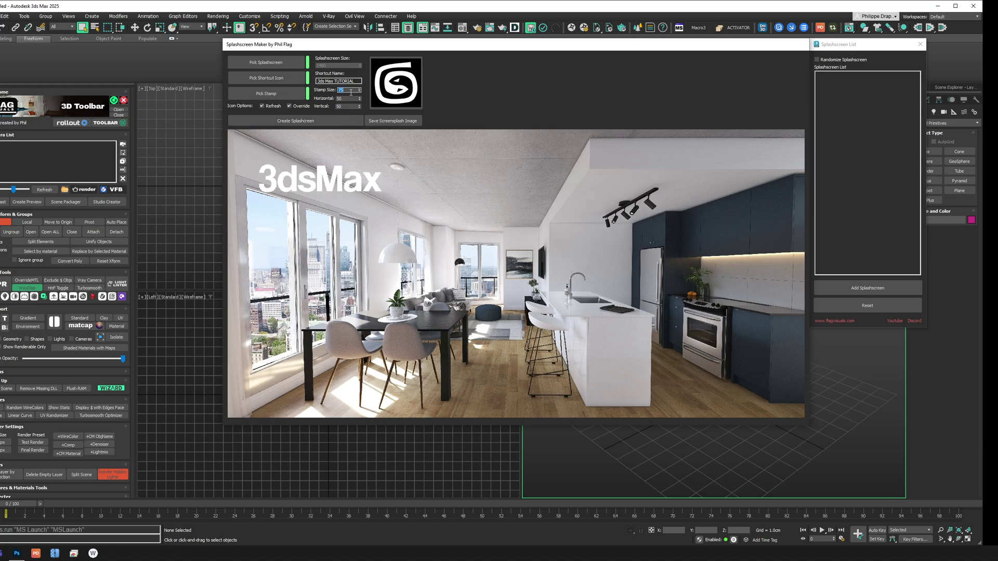
key(Return)
key(Tab)
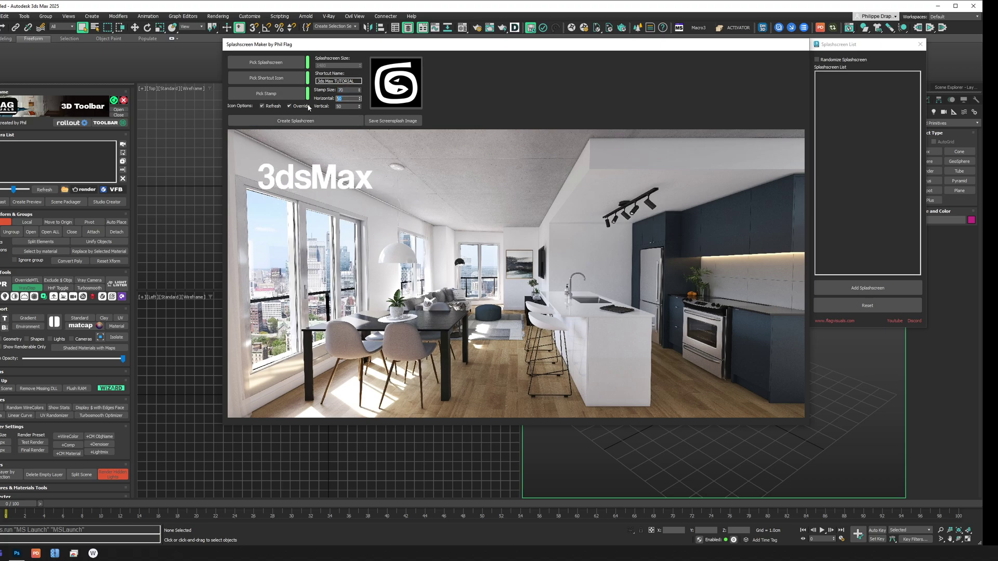
Shift the 3dsMax stamp across the image to a horizontal position of 1110
text(146)
drag(357, 12, 360, 2)
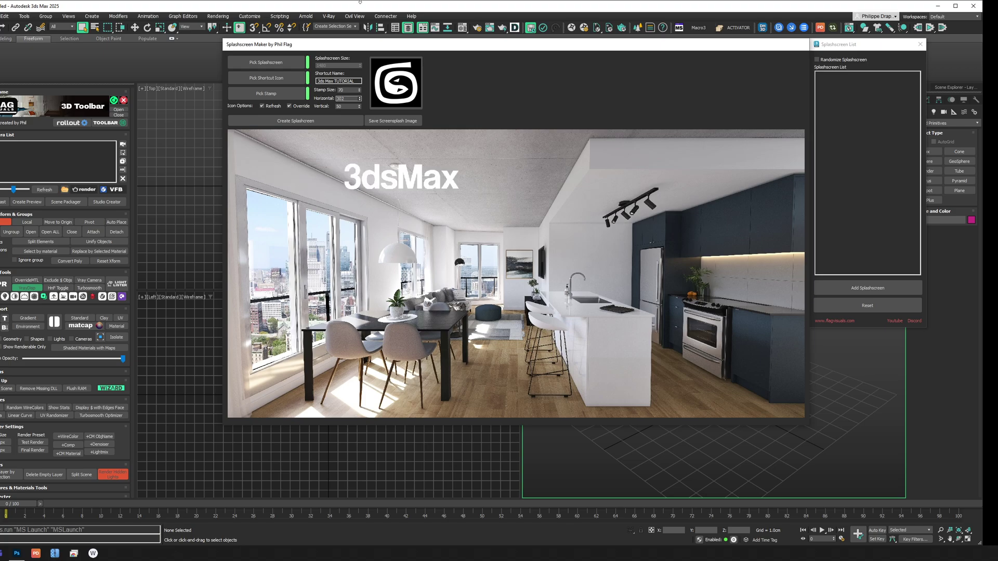
drag(360, 513, 352, 387)
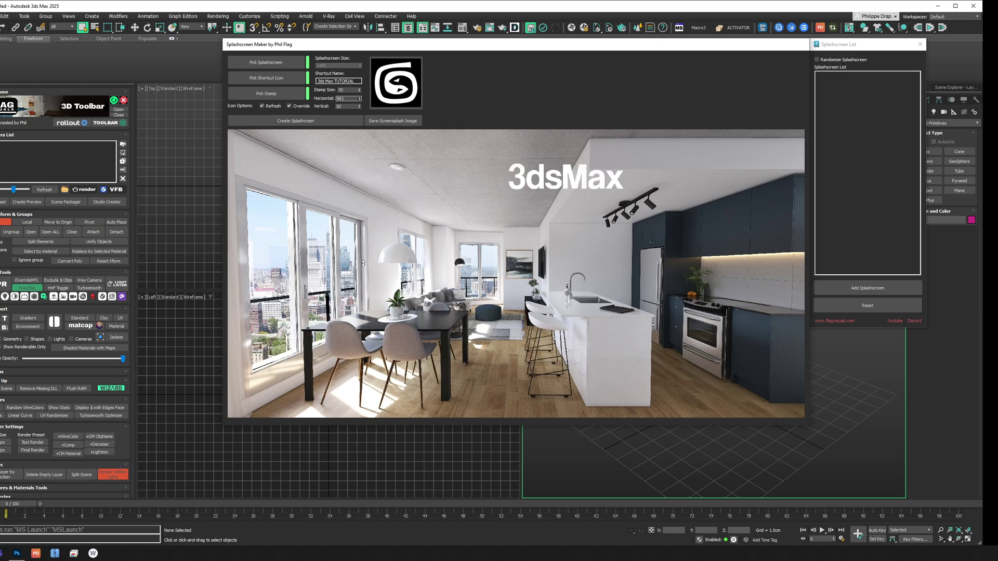
drag(364, 263, 367, 227)
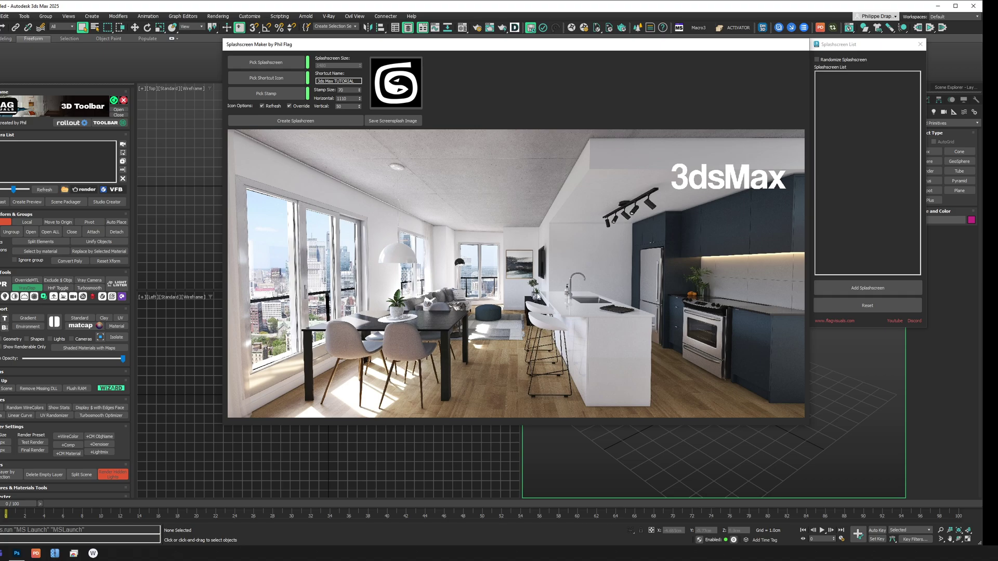
Set the stamp size to 50 and its horizontal position to 1182
click(344, 90)
text(50)
key(Return)
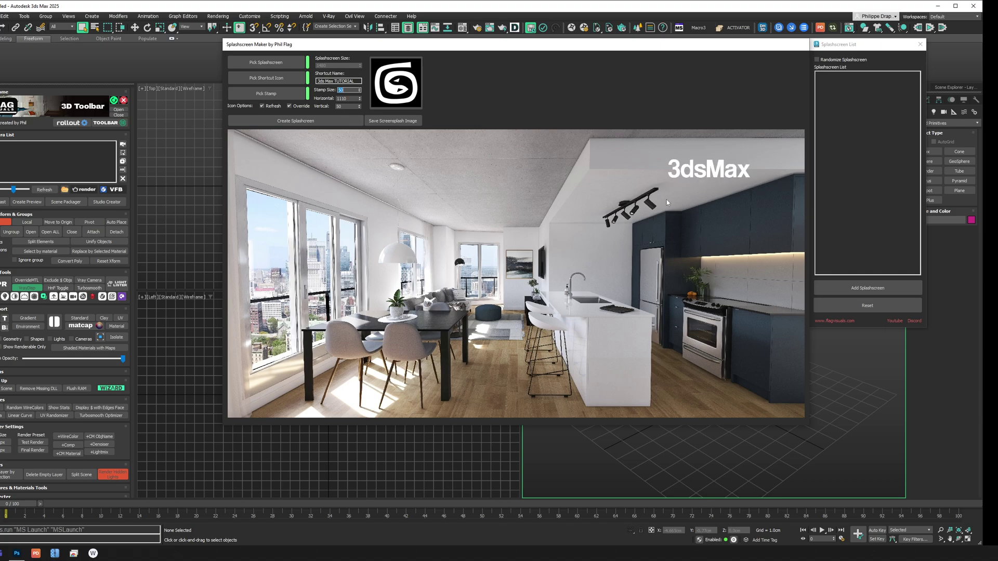
click(359, 97)
drag(355, 68, 355, 66)
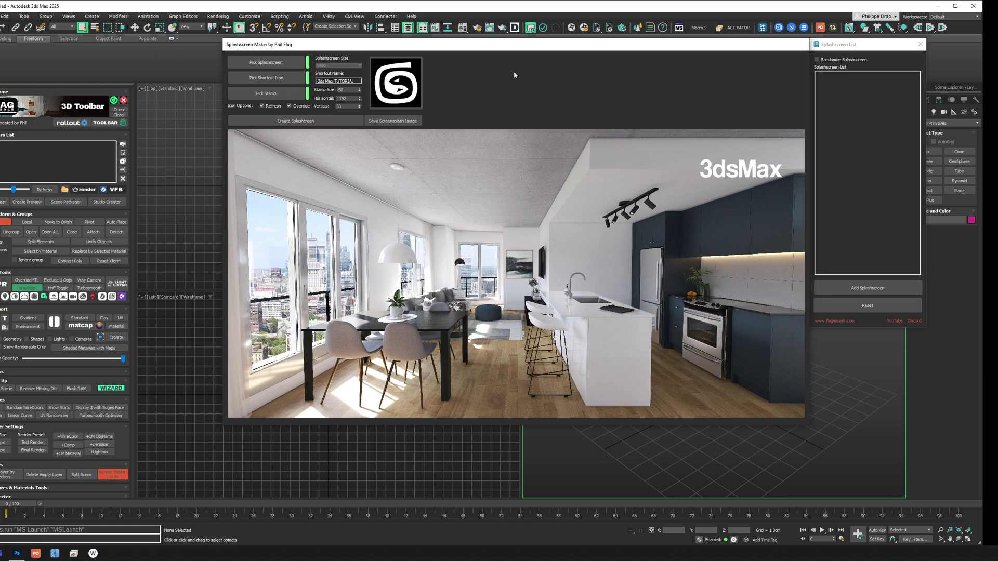
Save the condo splashscreen image to the Resized folder as splashscreen2 and check the saved file in File Explorer
click(399, 122)
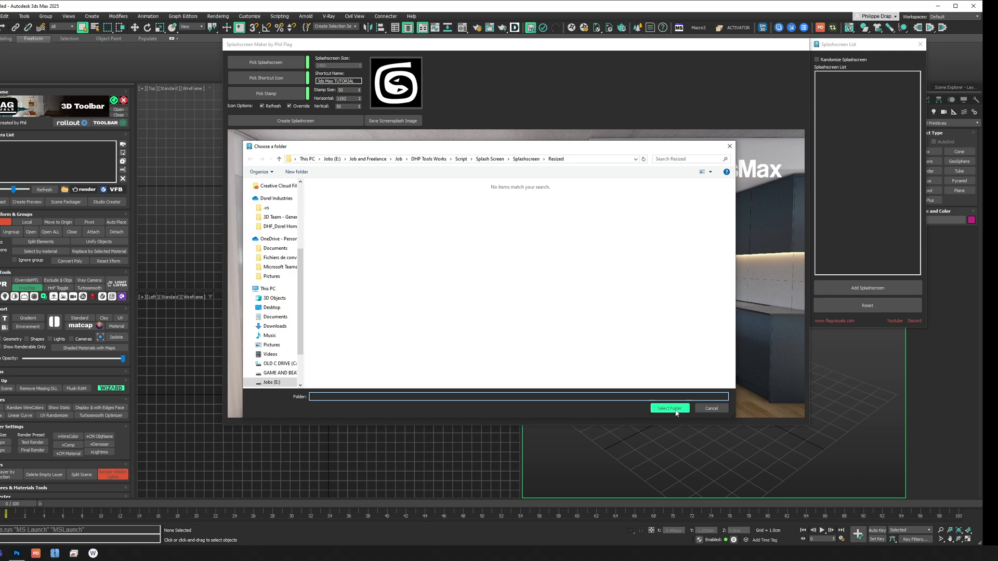
click(670, 409)
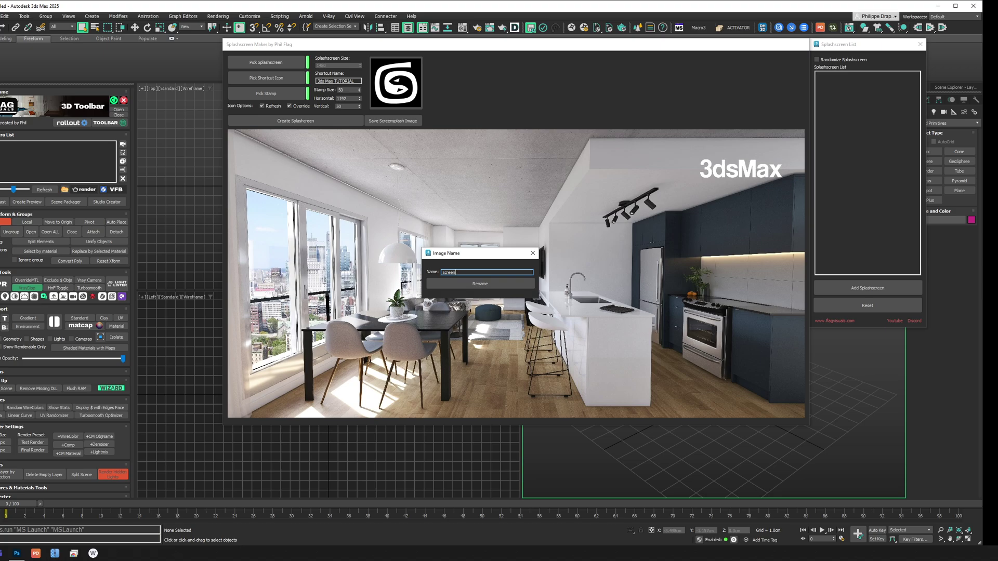
key(BackSpace)
key(BackSpace)
key(BackSpace)
key(BackSpace)
key(BackSpace)
key(BackSpace)
click(480, 283)
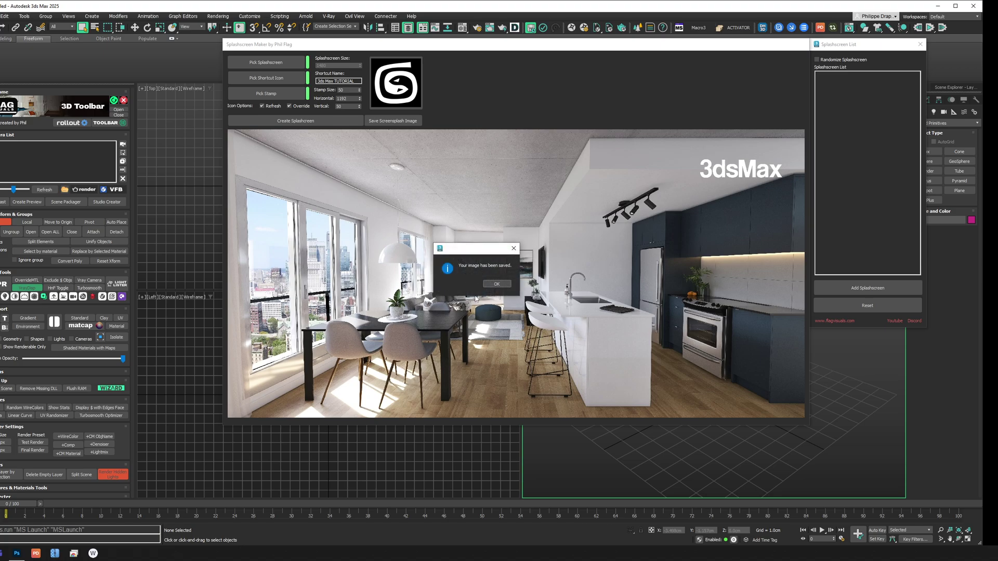
click(496, 283)
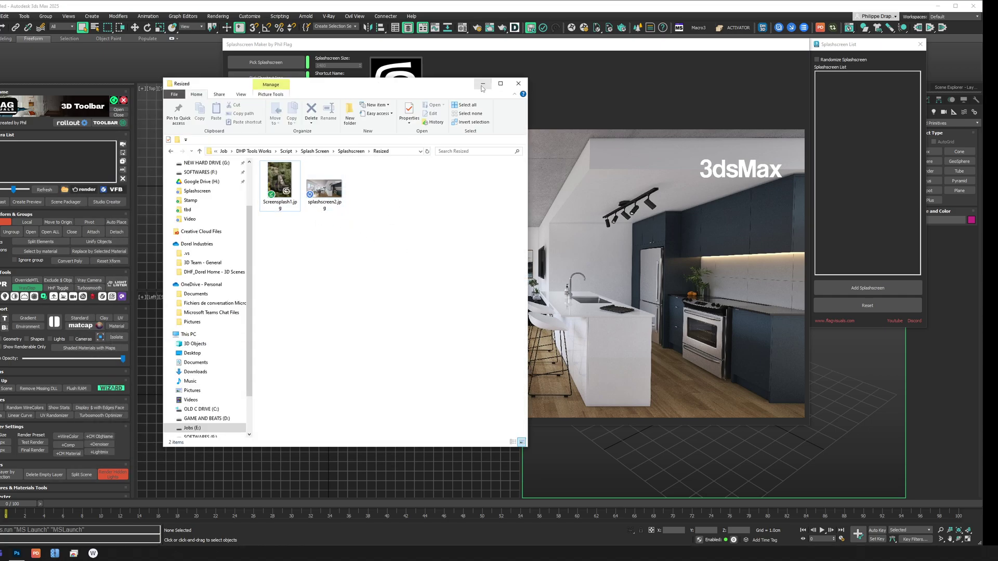
click(482, 85)
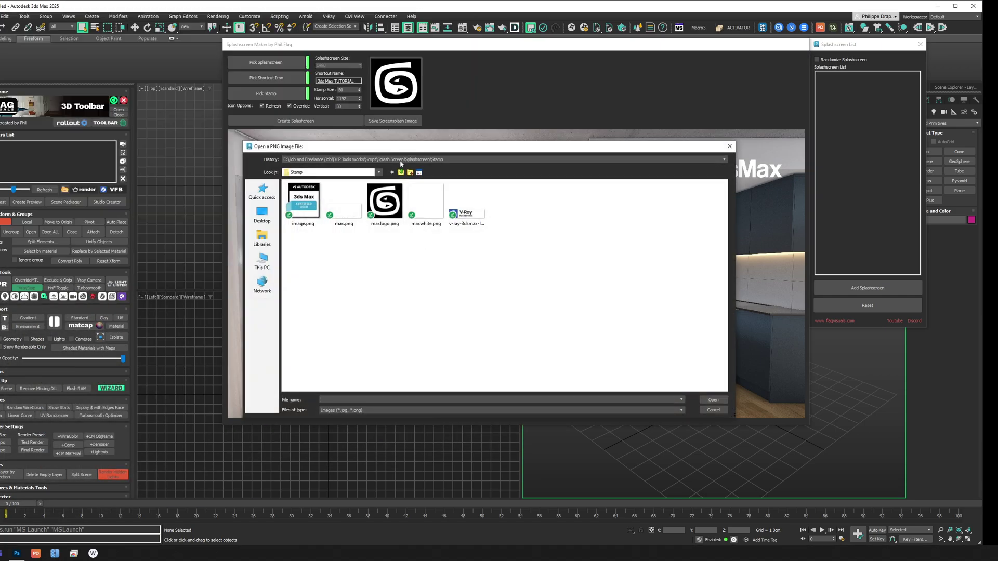
Load the Chalet675 interior image from the Splashscreen folder as the splashscreen and reduce its size to 1215
click(401, 172)
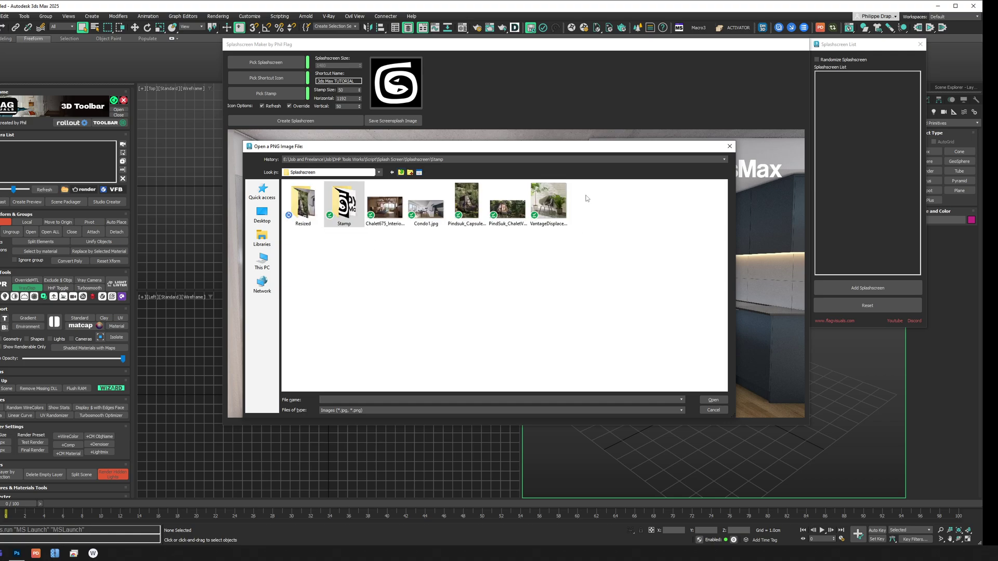
double_click(384, 204)
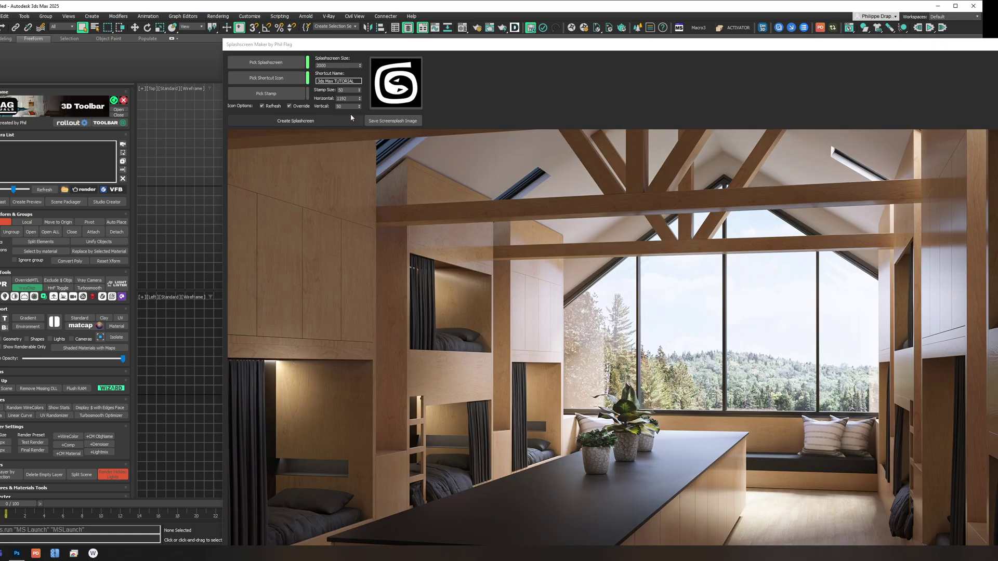
drag(356, 67, 439, 369)
click(531, 56)
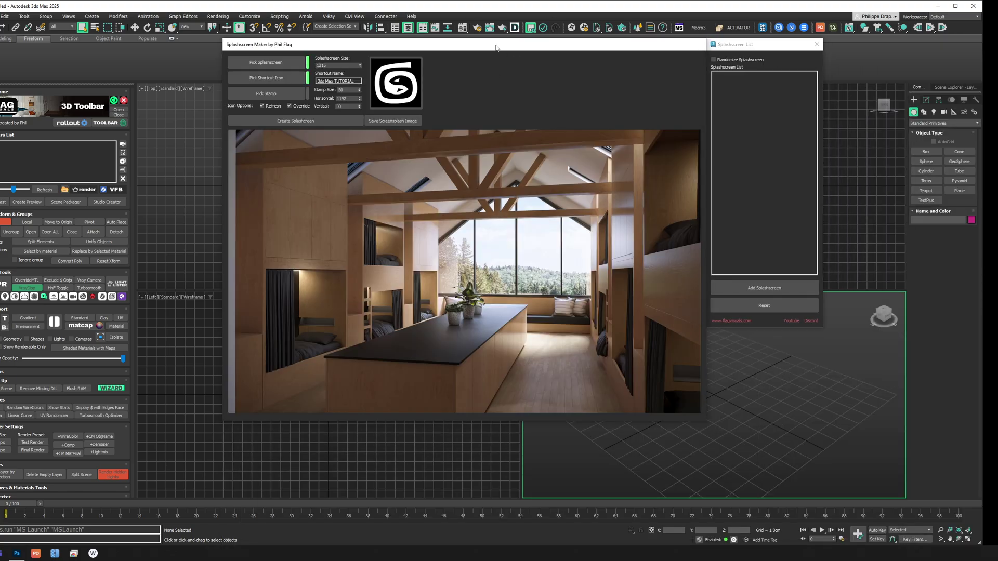
Save the chalet interior splashscreen image to the Resized folder as splashscreen3
drag(496, 48, 524, 55)
click(420, 128)
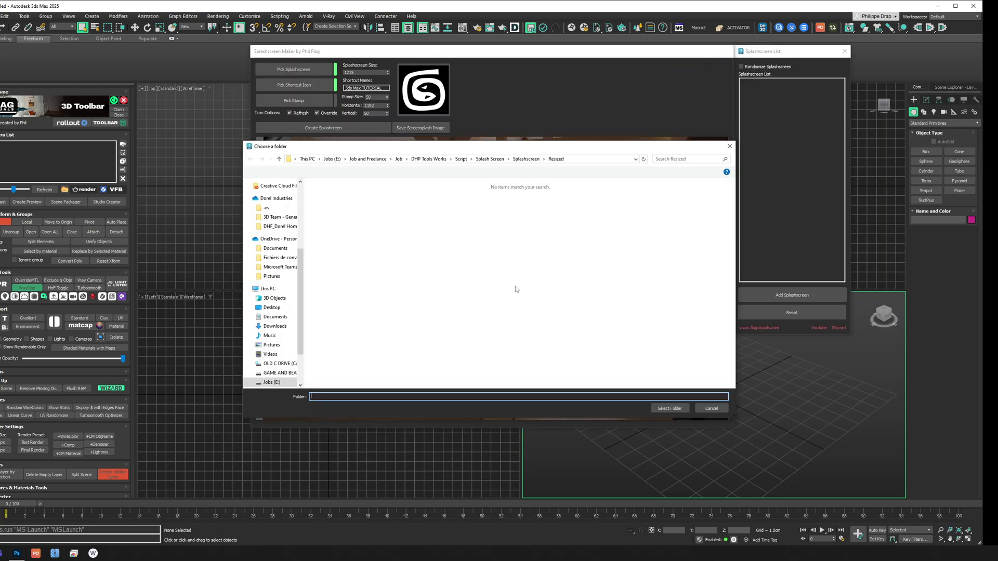
drag(502, 147, 492, 238)
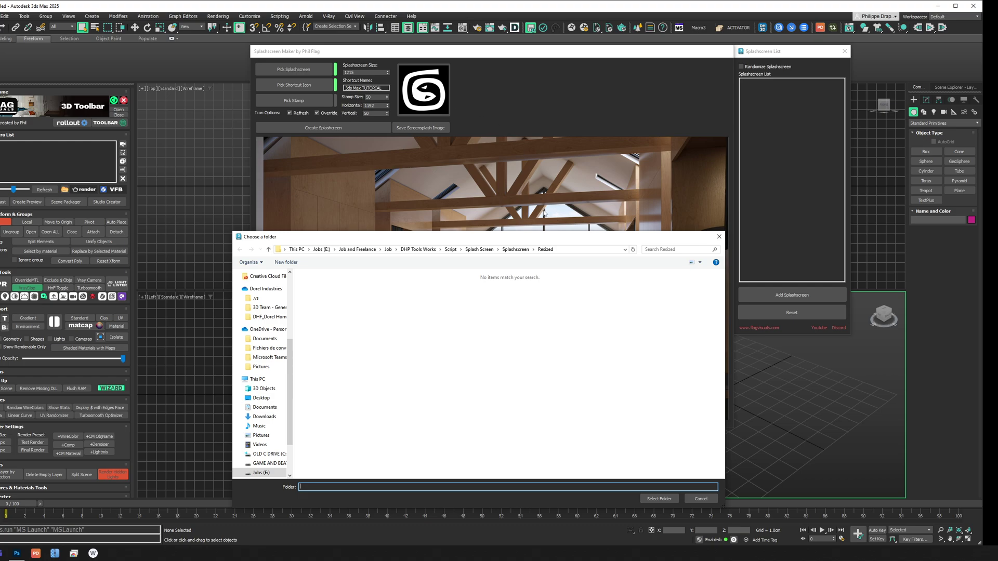
drag(525, 238, 540, 115)
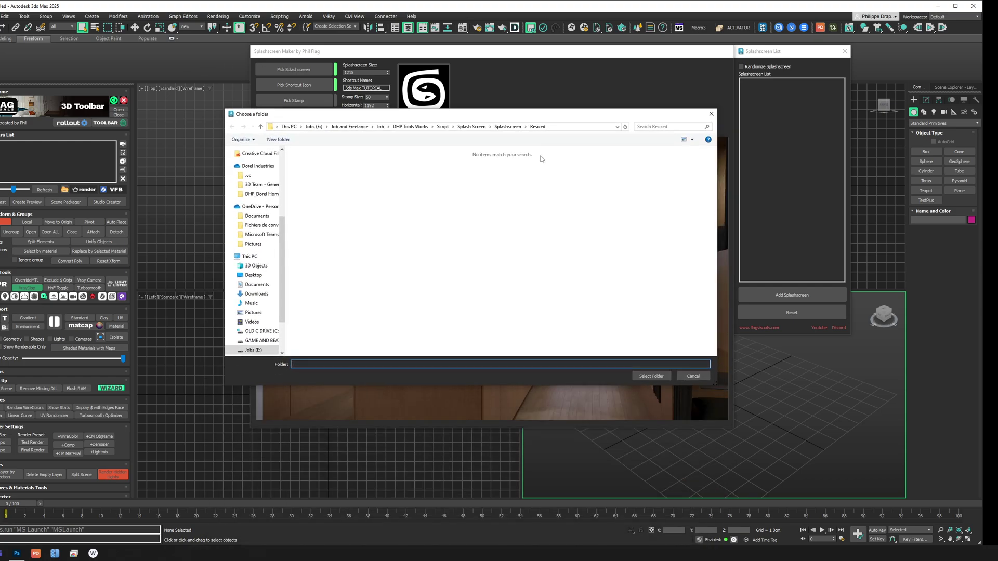
click(652, 376)
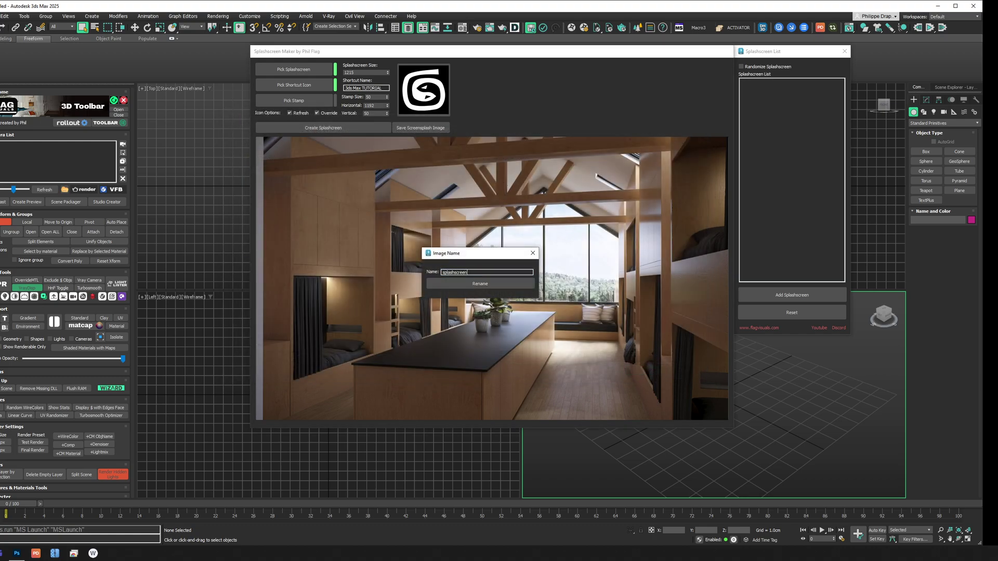
key(Return)
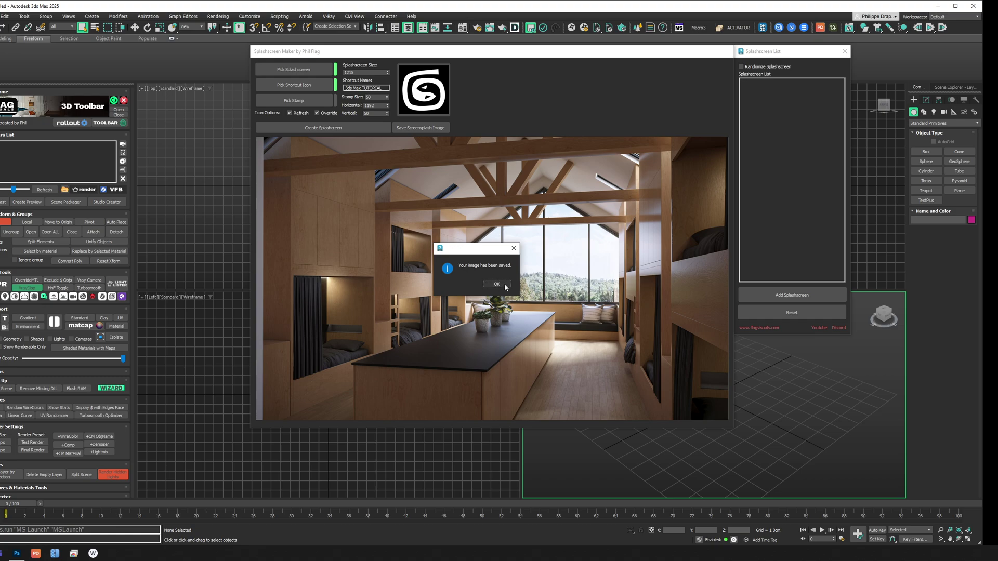
key(Return)
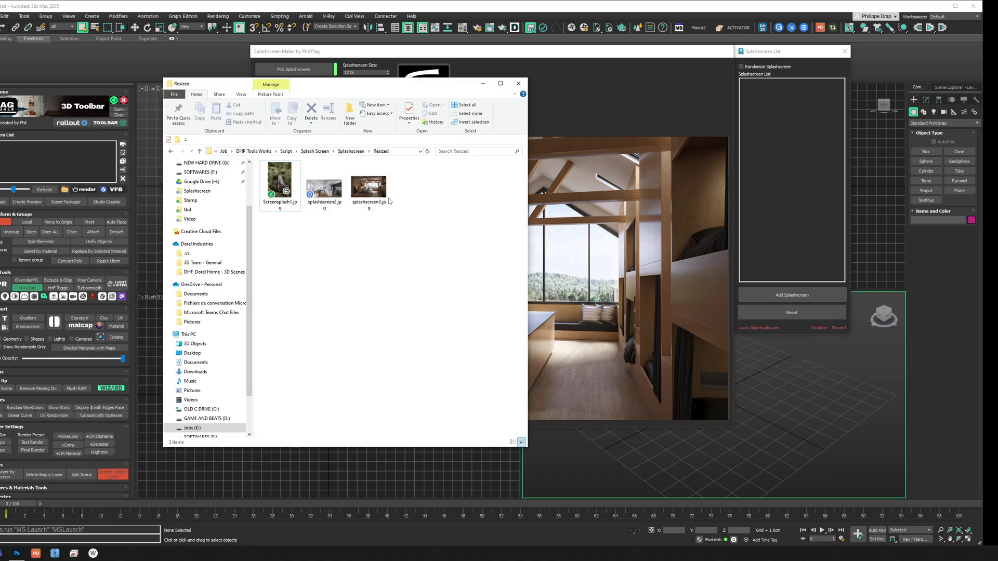
Check the saved images in the Resized folder in File Explorer and look at the source images in the parent Splashscreen folder
drag(433, 257, 274, 178)
right_click(403, 283)
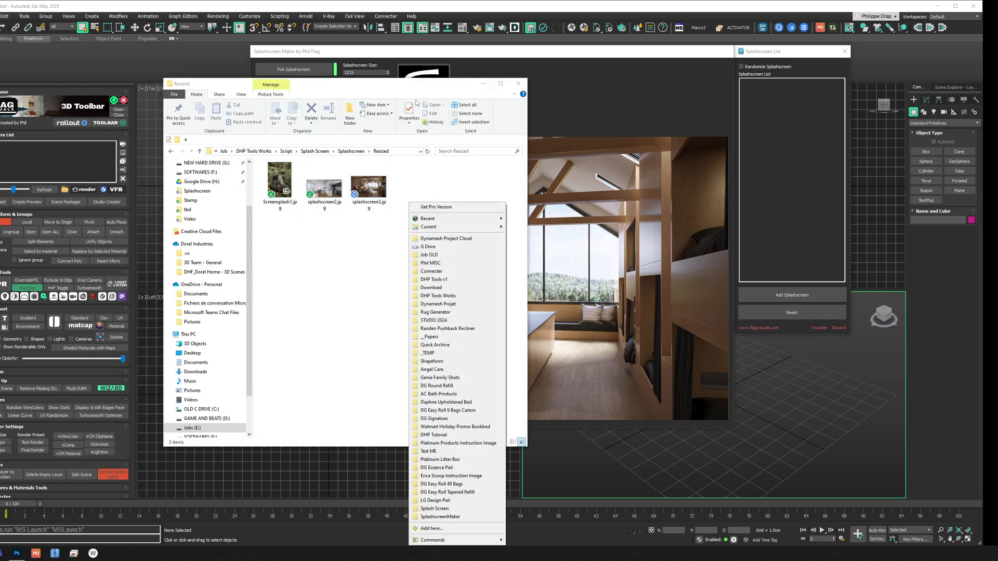
drag(430, 86, 432, 88)
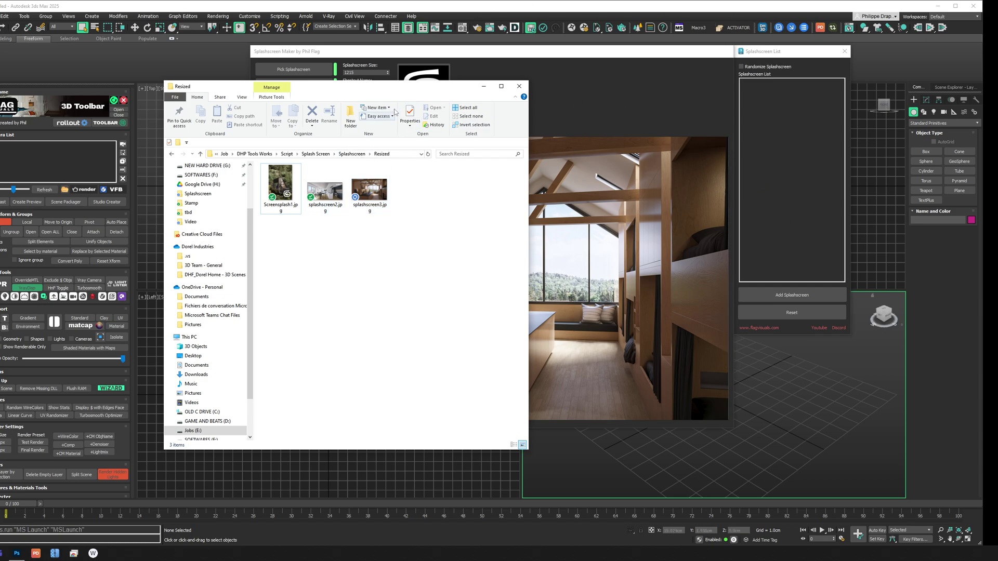
drag(432, 88, 450, 100)
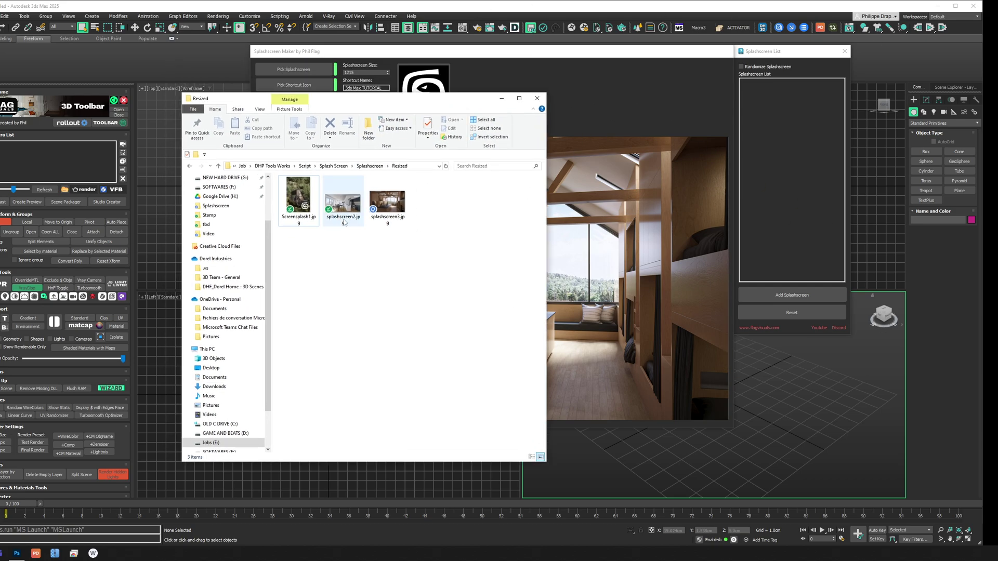
click(370, 166)
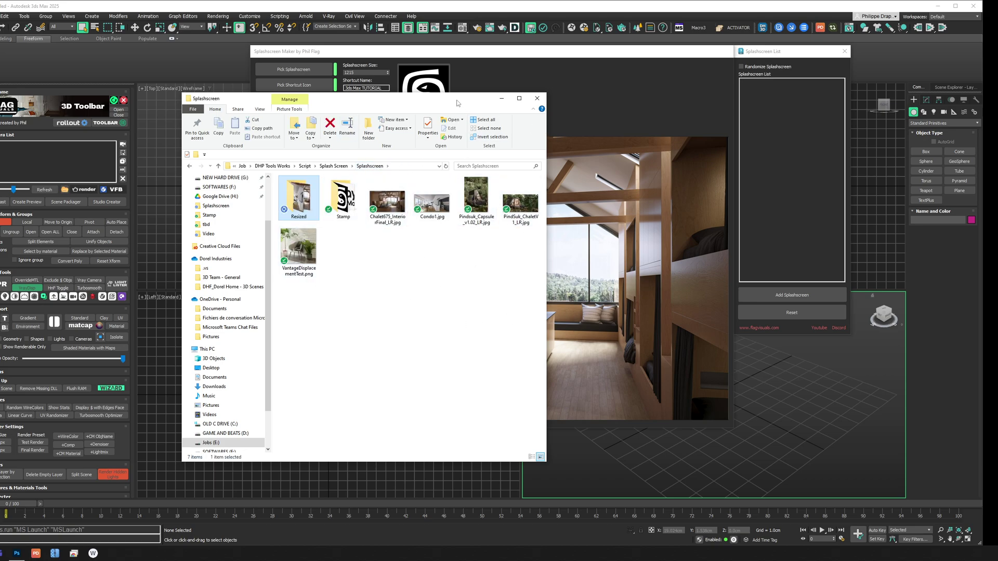
drag(457, 104, 433, 98)
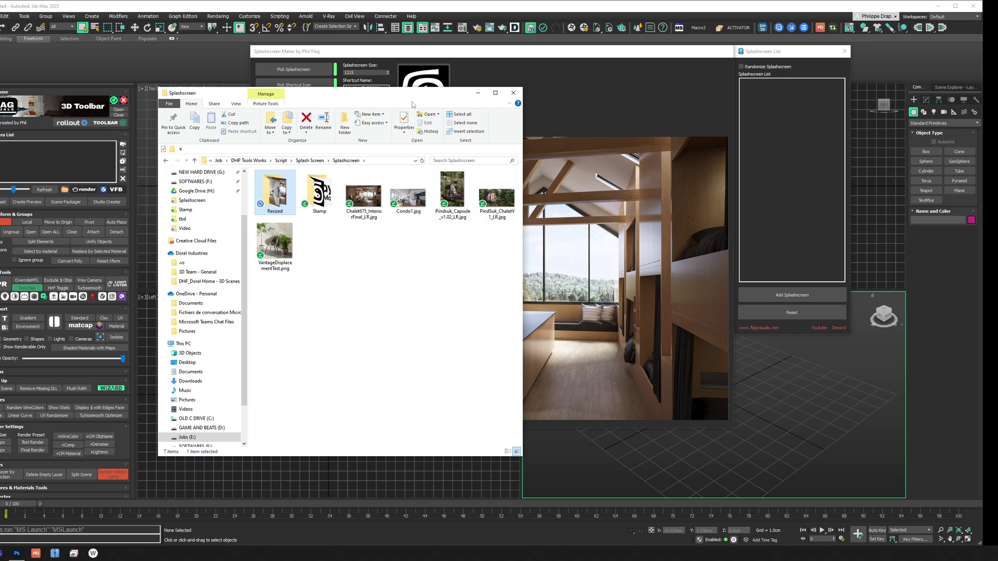
drag(422, 103, 323, 90)
click(401, 272)
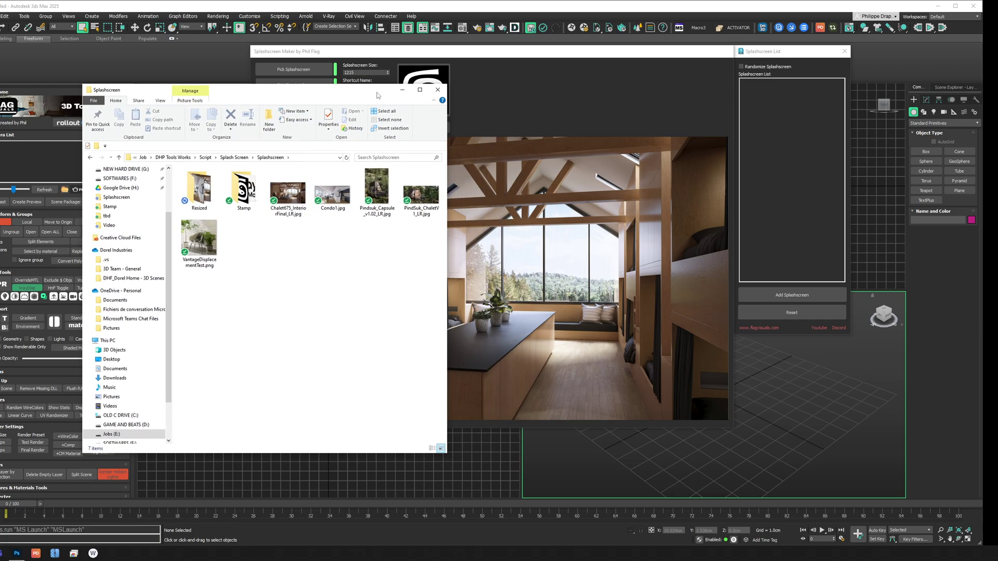
click(478, 82)
drag(479, 82, 410, 98)
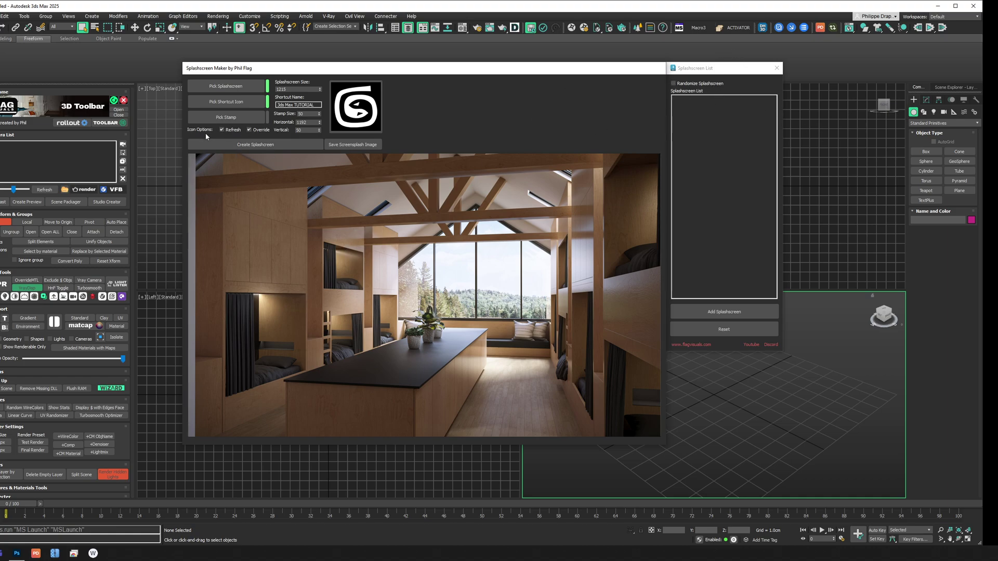
drag(301, 72, 295, 48)
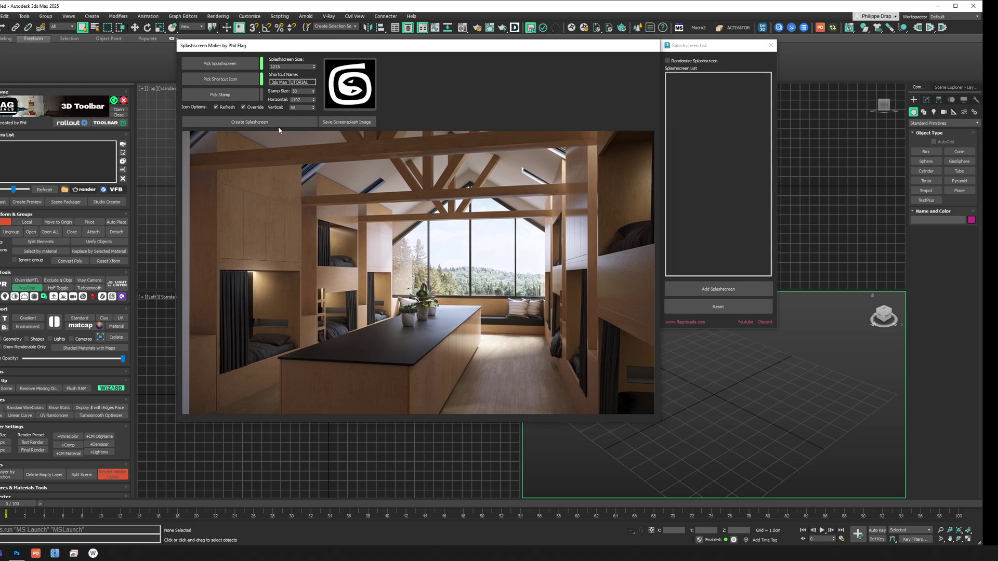
drag(211, 46, 139, 61)
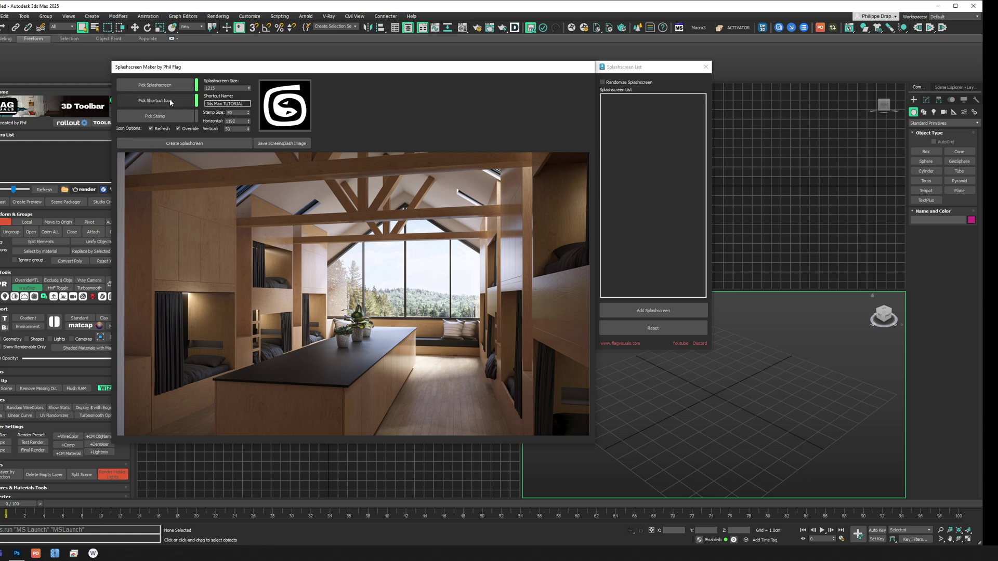
click(169, 145)
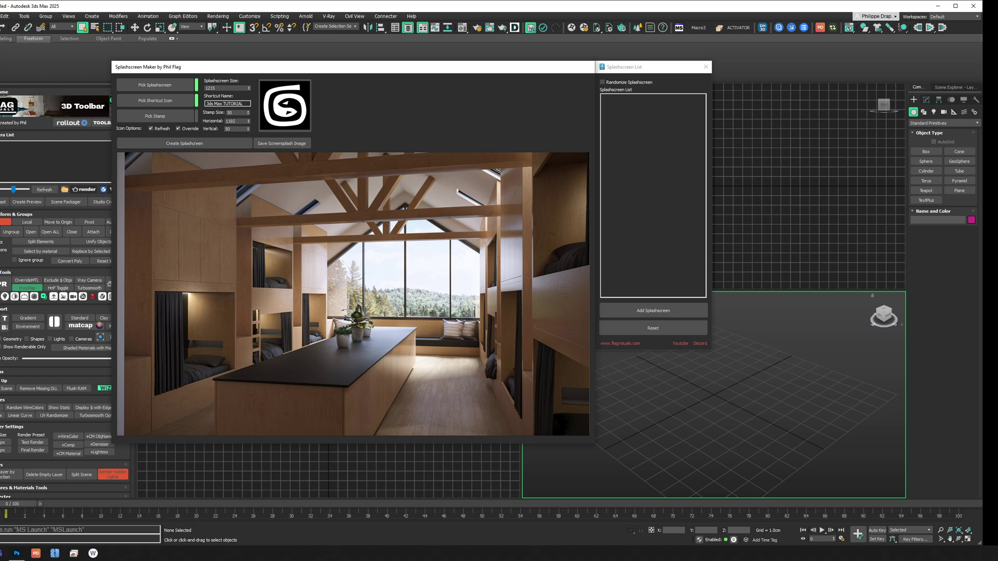
drag(342, 92, 556, 108)
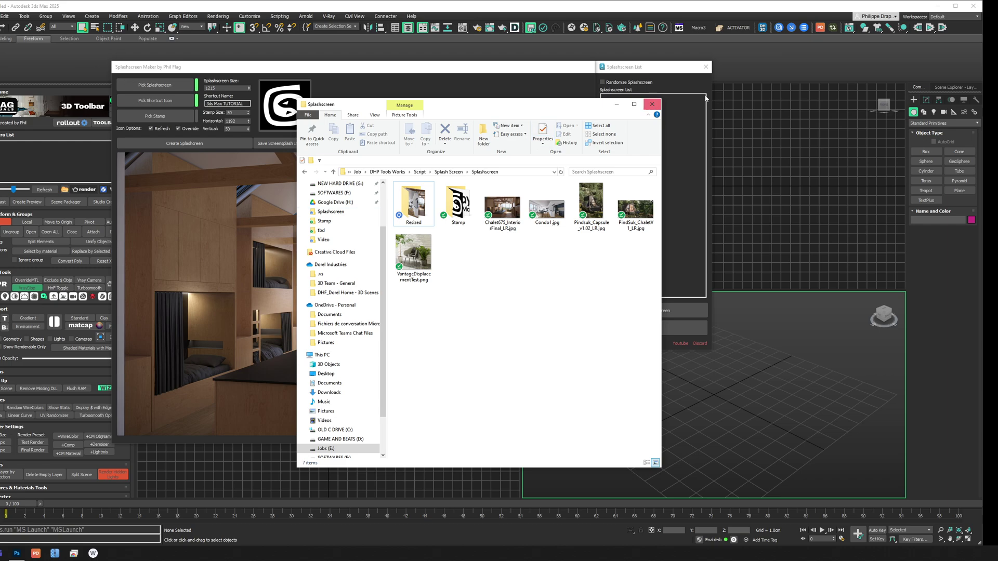
click(617, 107)
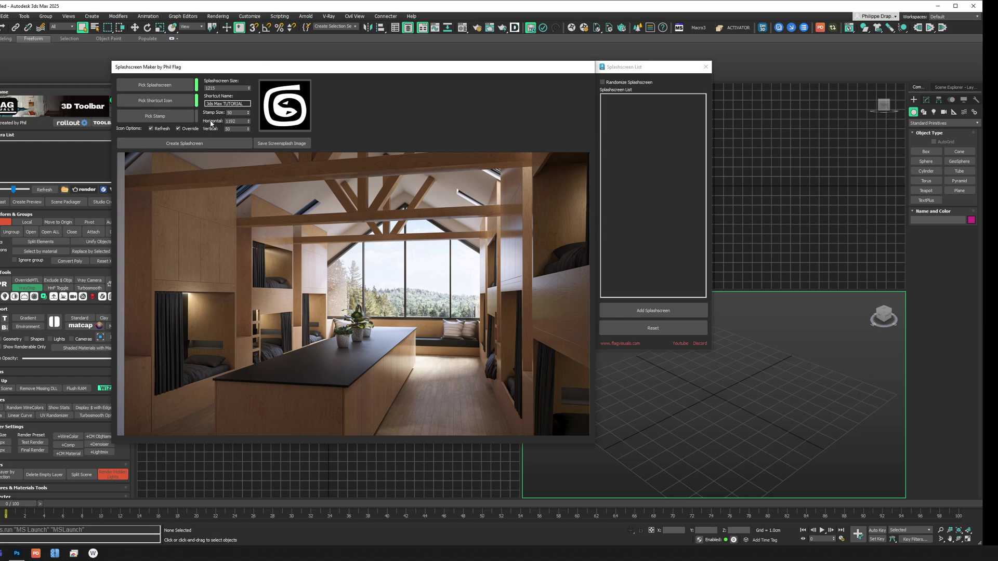
drag(263, 73, 261, 72)
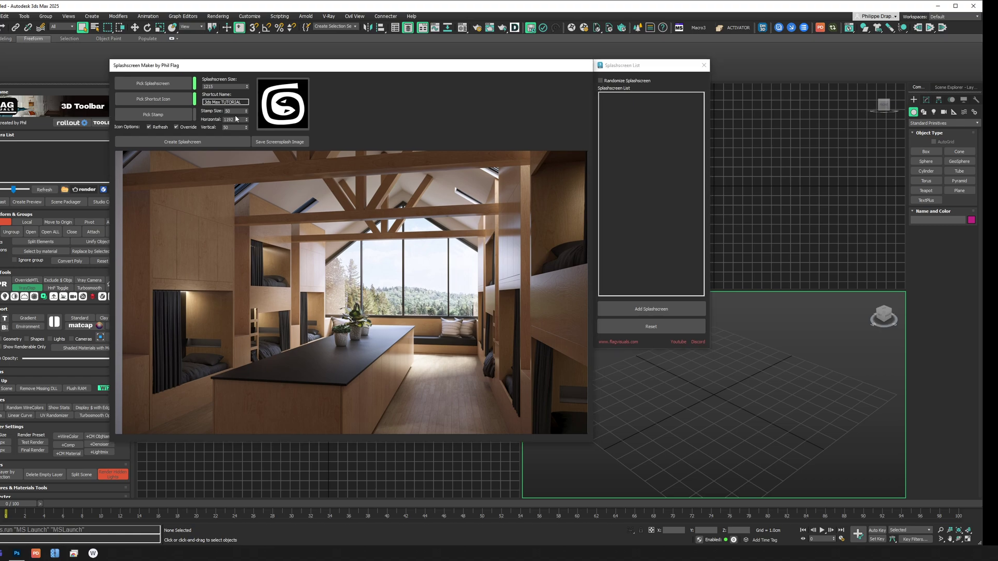
drag(244, 103, 203, 103)
click(358, 105)
drag(484, 69, 474, 58)
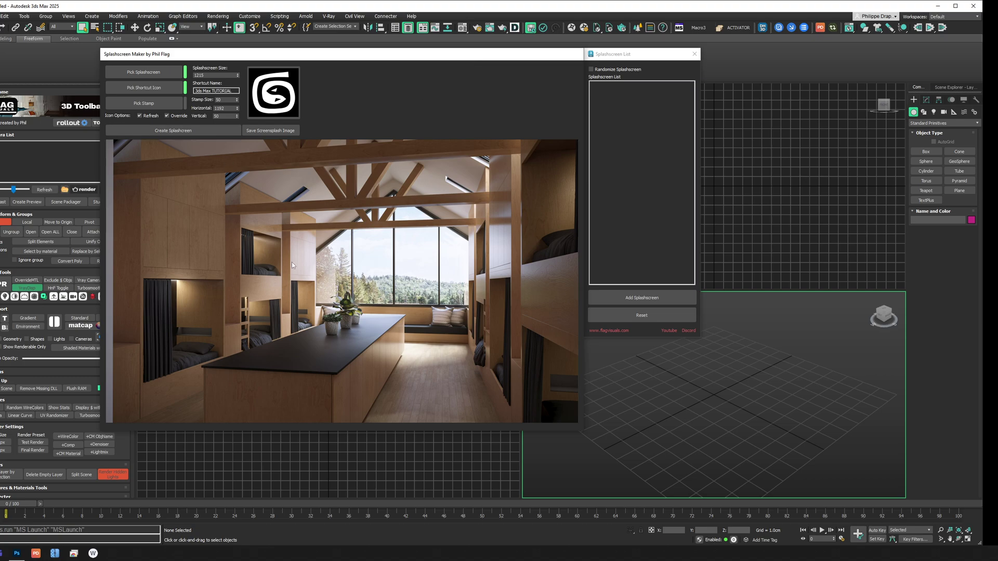
drag(396, 59, 475, 82)
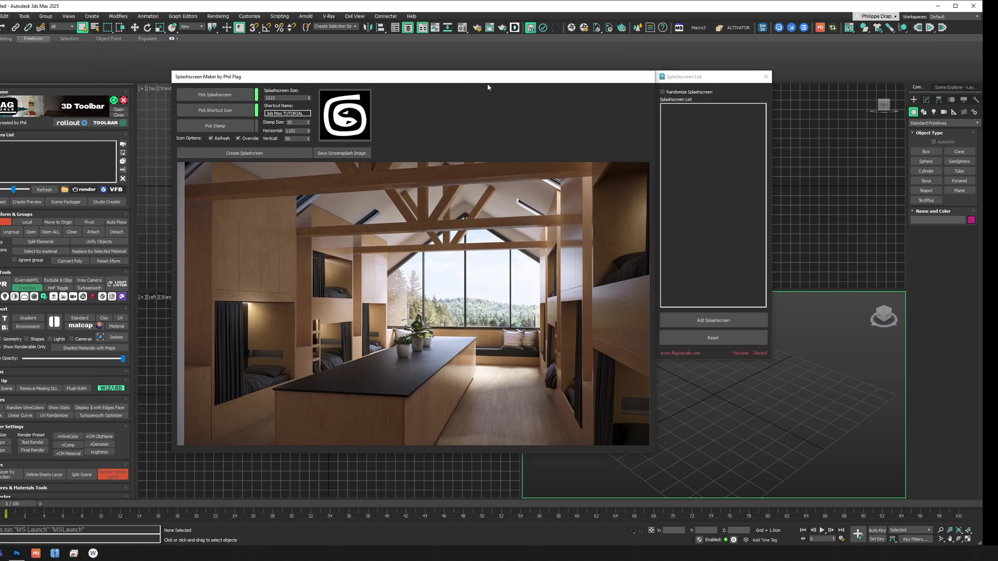
click(687, 79)
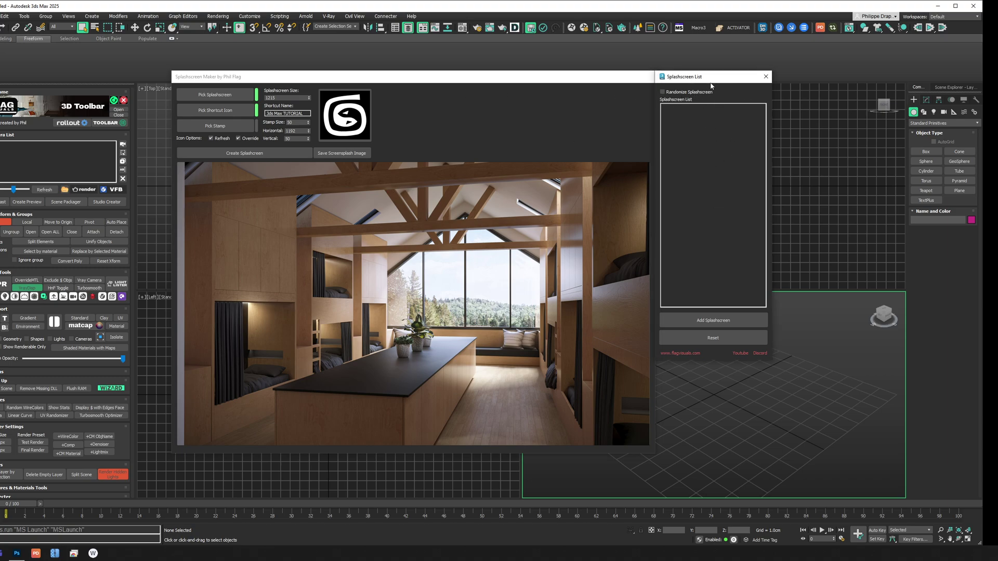
drag(709, 78, 682, 75)
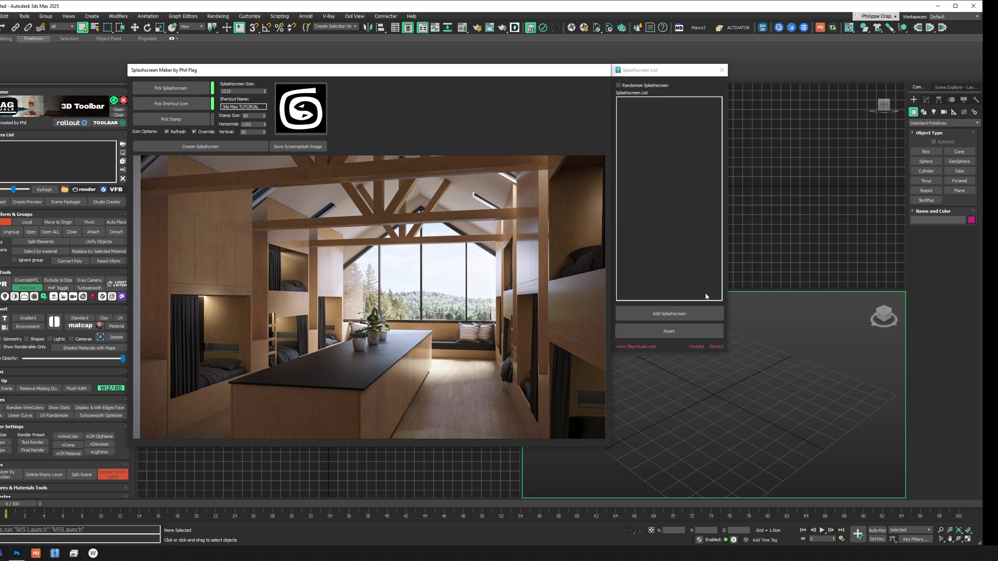
Add Screensplash1.jpg, splashscreen2.jpg and splashscreen3.jpg from the Resized folder to the splashscreen list
click(687, 314)
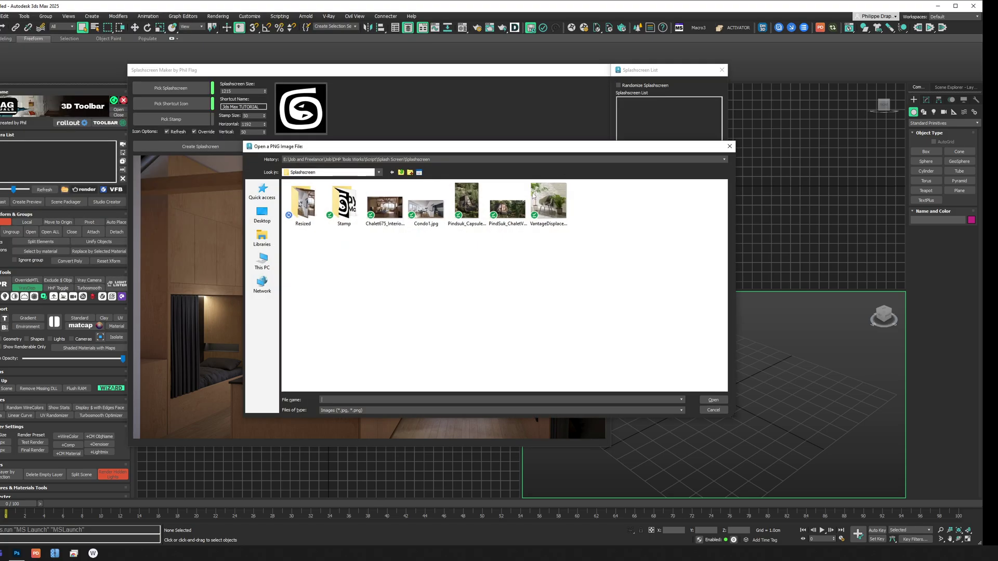
double_click(302, 203)
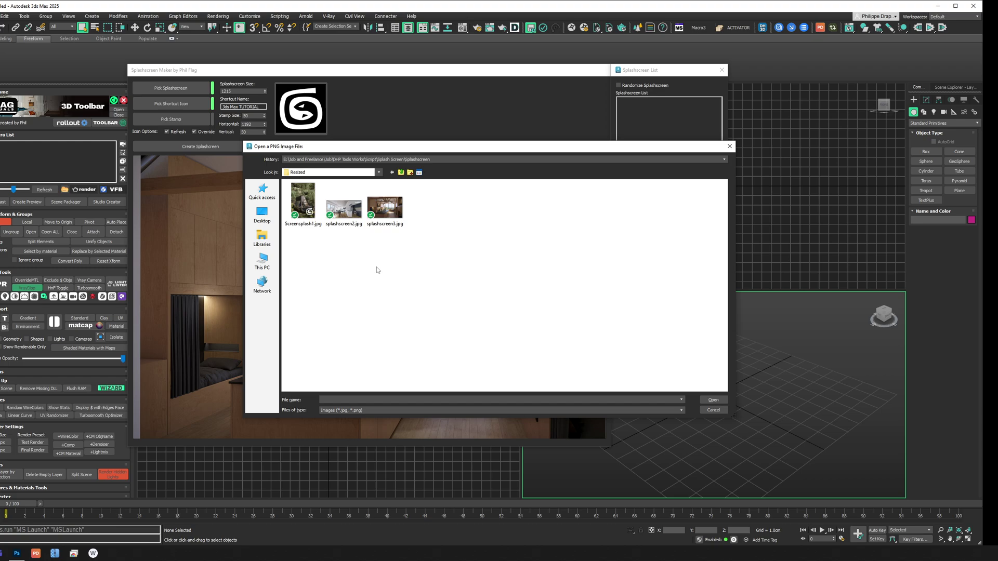
double_click(303, 203)
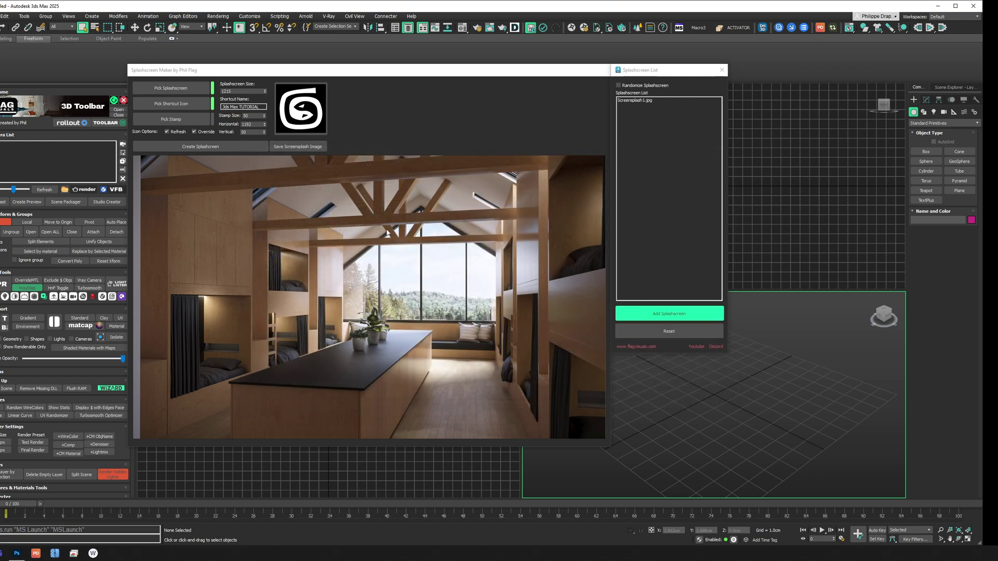
double_click(348, 205)
double_click(394, 206)
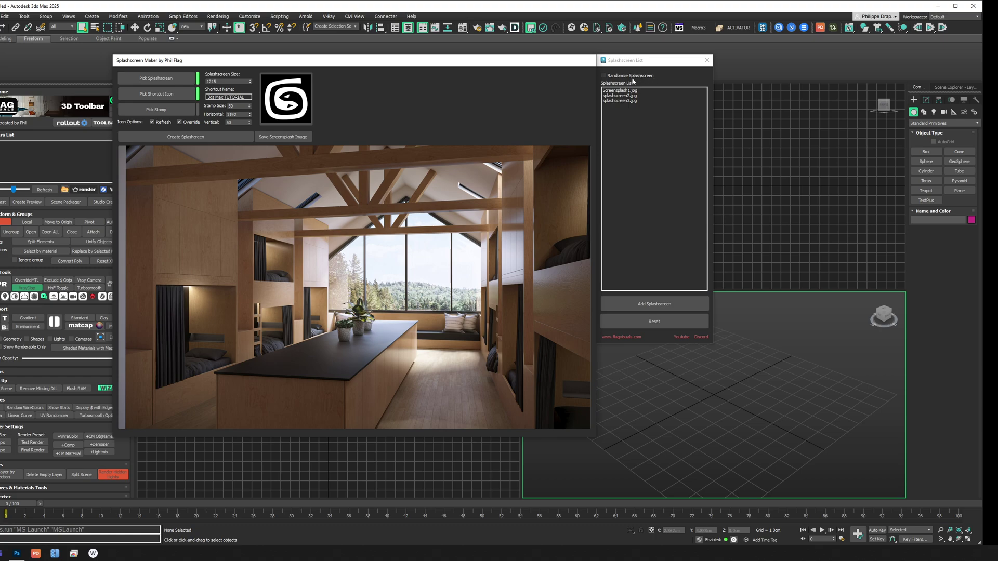
Reset the splashscreen list and try to enable Randomize Splashscreen with no images in it
click(653, 323)
click(654, 322)
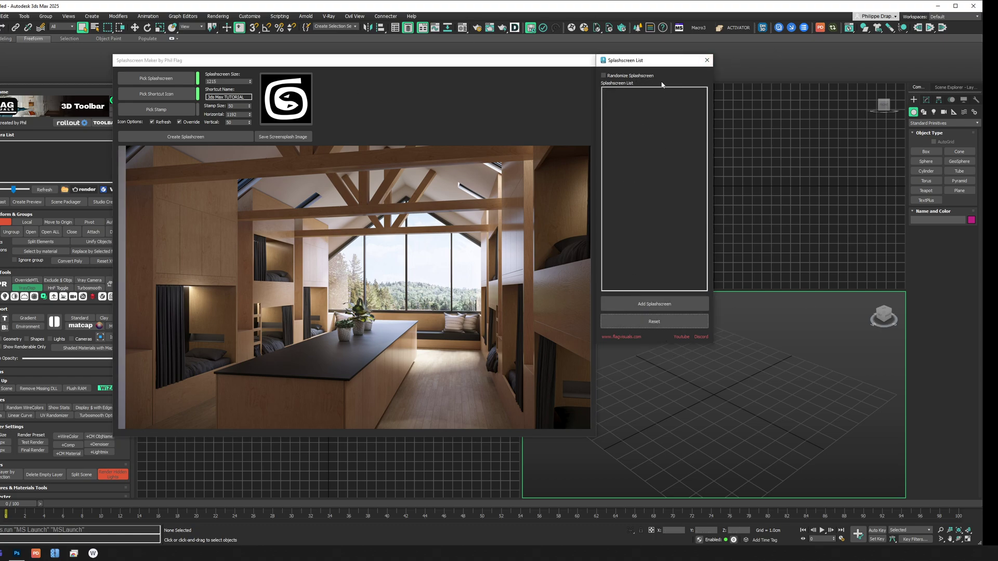
click(616, 76)
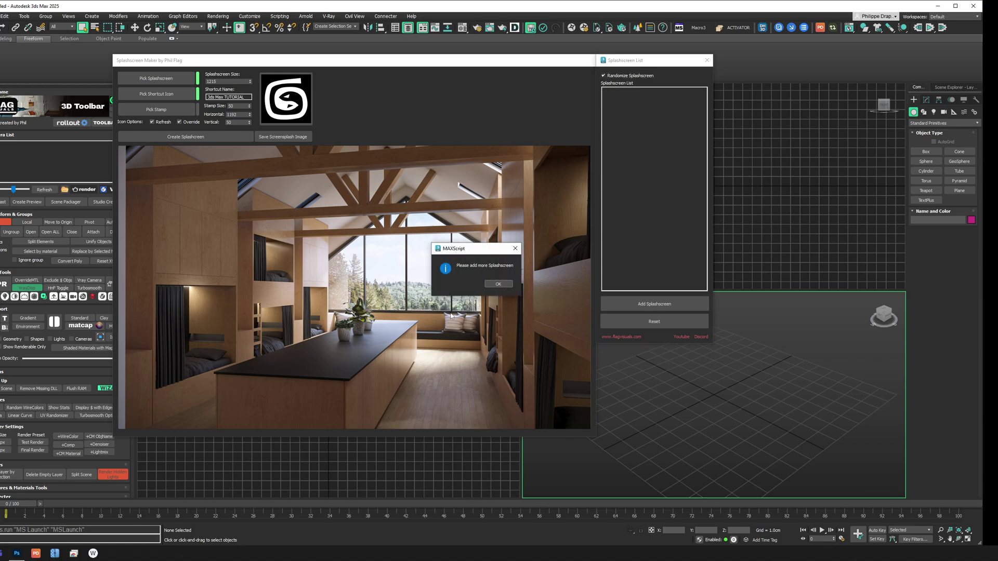
click(498, 284)
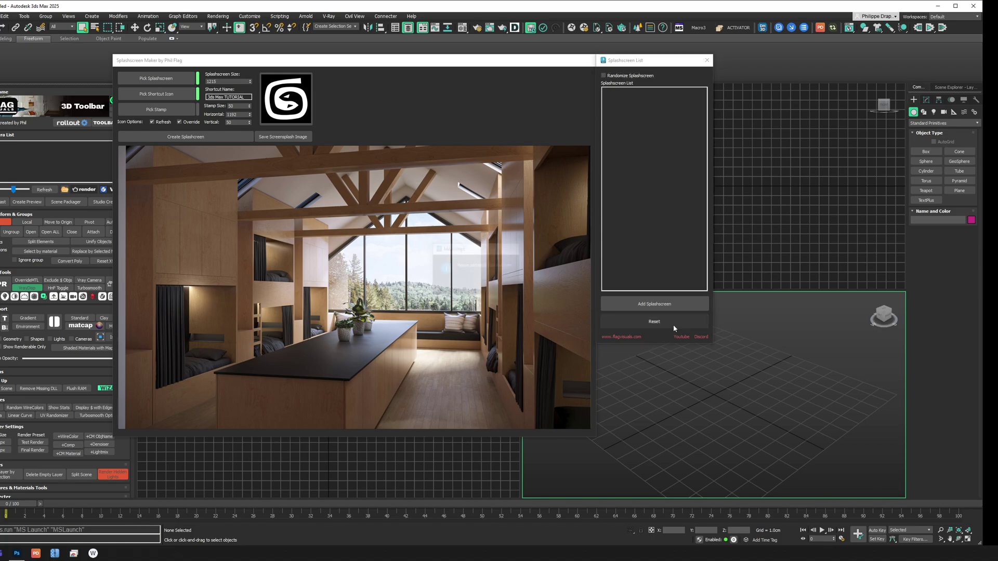
Add Screensplash1.jpg, splashscreen2.jpg and splashscreen3.jpg from the Resized folder to the emptied splashscreen list
click(654, 303)
double_click(294, 213)
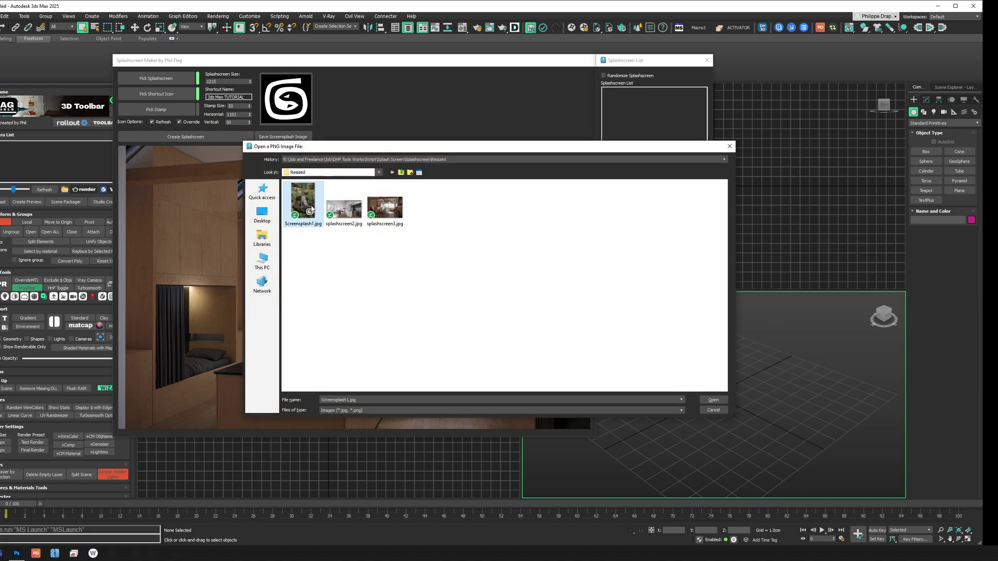
click(655, 304)
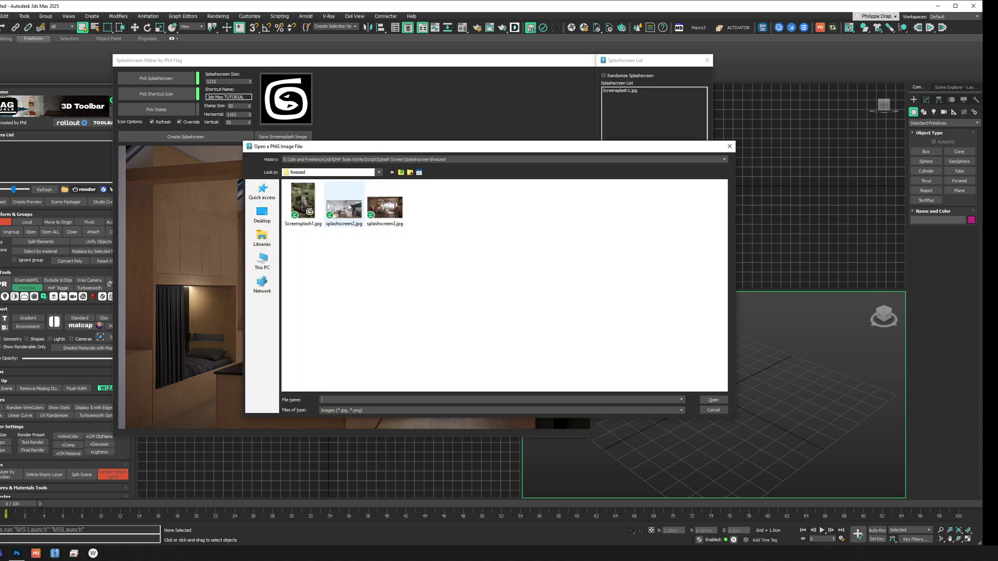
click(357, 217)
double_click(357, 216)
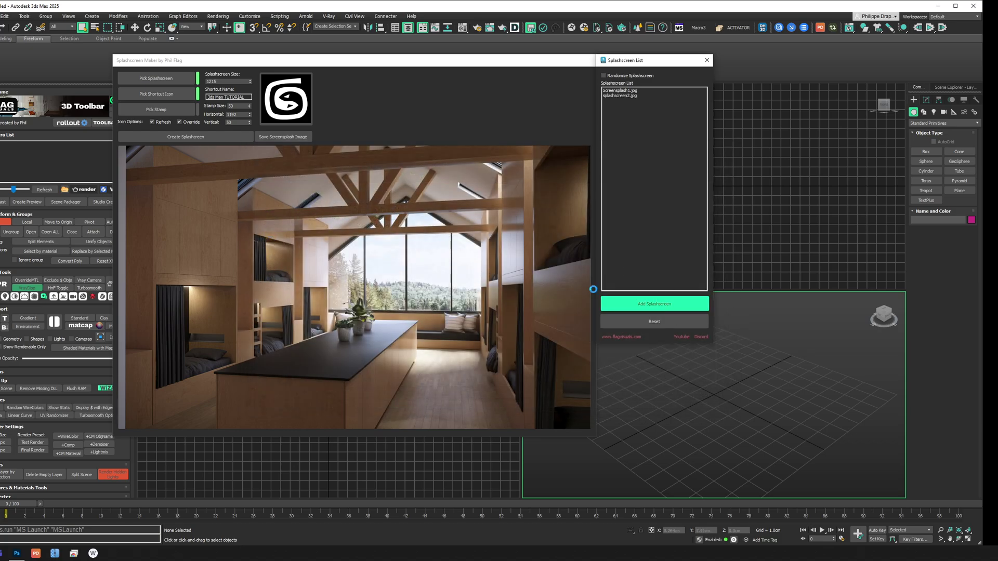
click(654, 303)
double_click(385, 209)
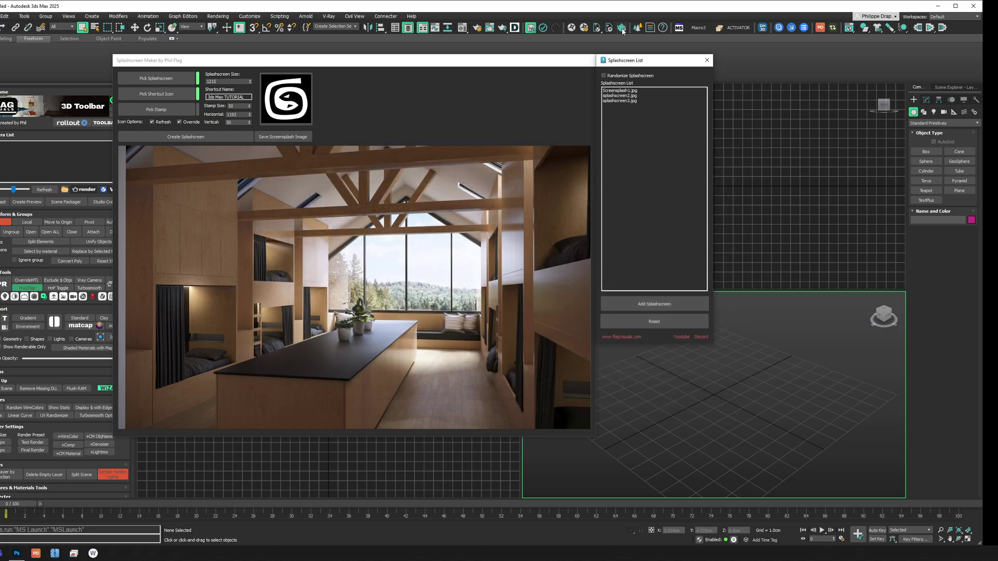
Enable Randomize Splashscreen for the listed images and close Splashscreen Maker
click(613, 77)
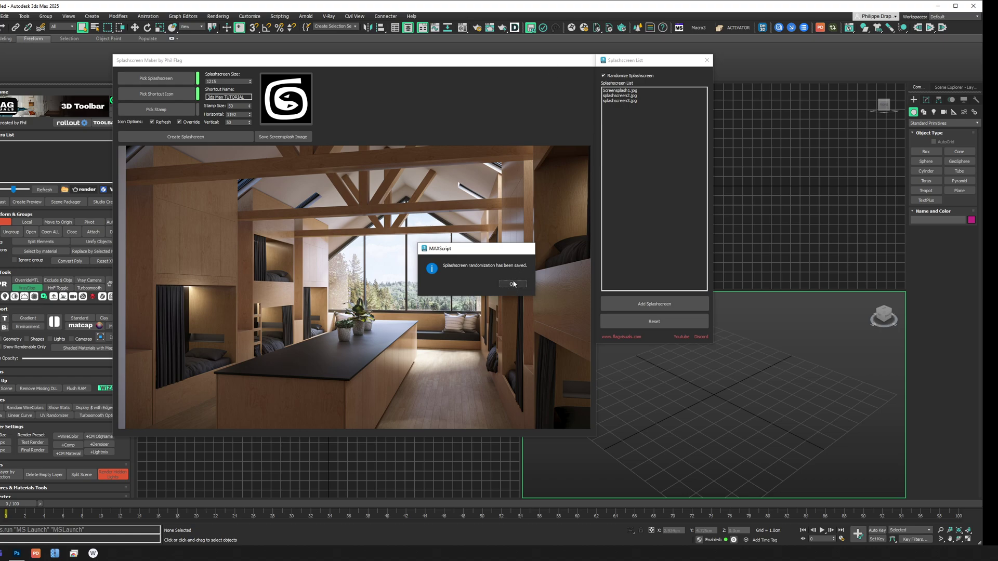
click(512, 284)
drag(538, 67, 594, 57)
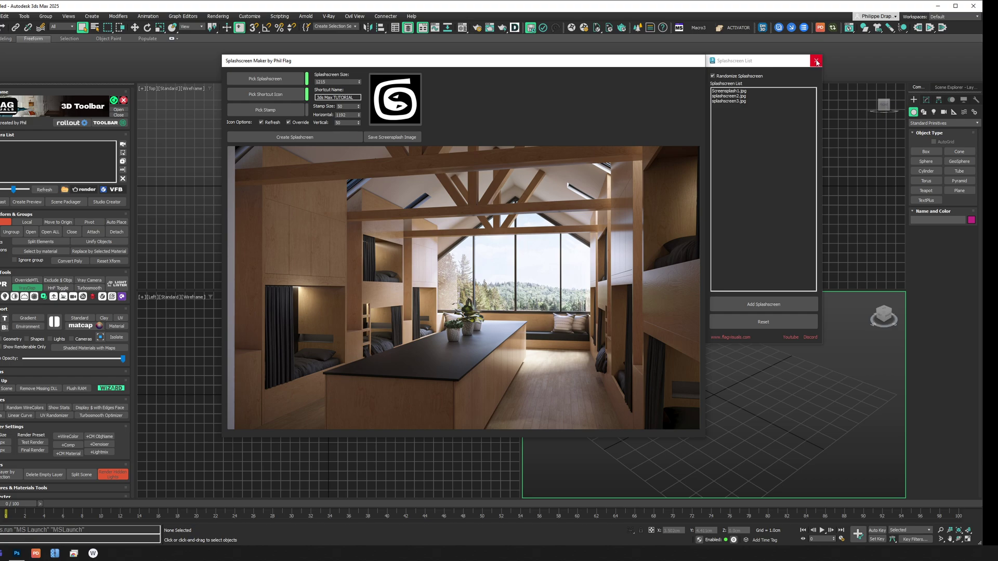
click(816, 60)
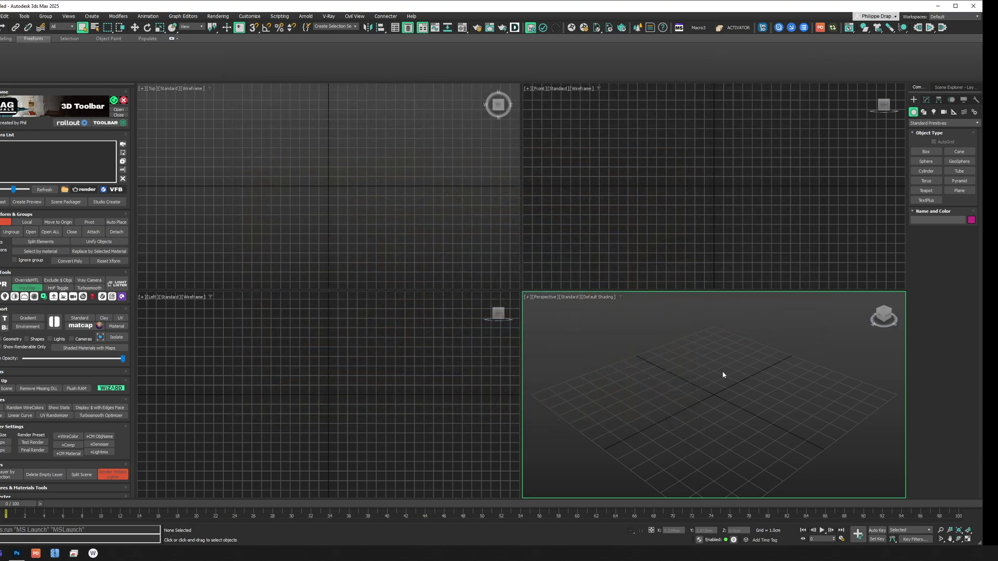
Exit 3ds Max without saving the untitled script, and relaunch it from the 3ds Max TUTORIAL desktop shortcut to test the randomized splashscreen
click(973, 6)
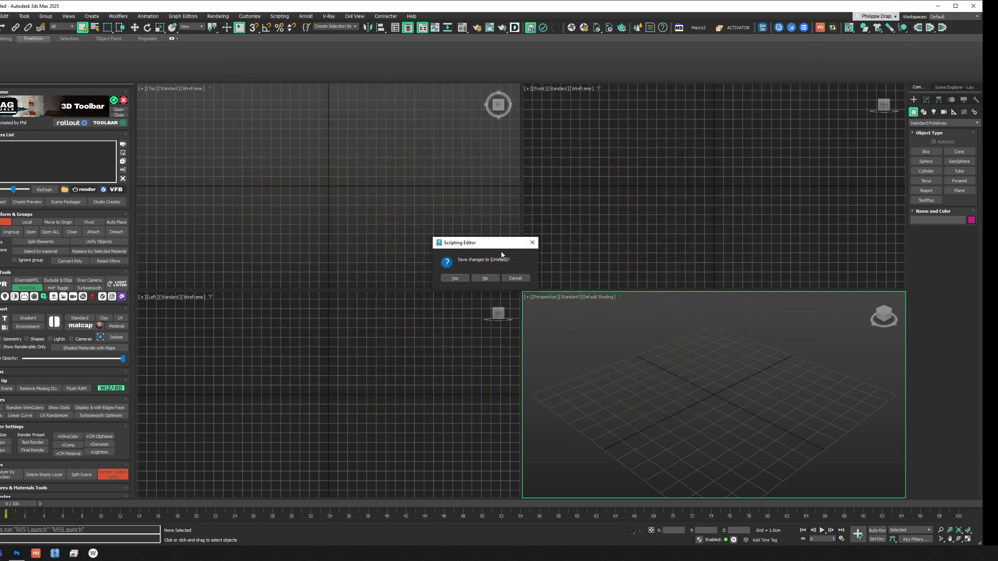
click(485, 279)
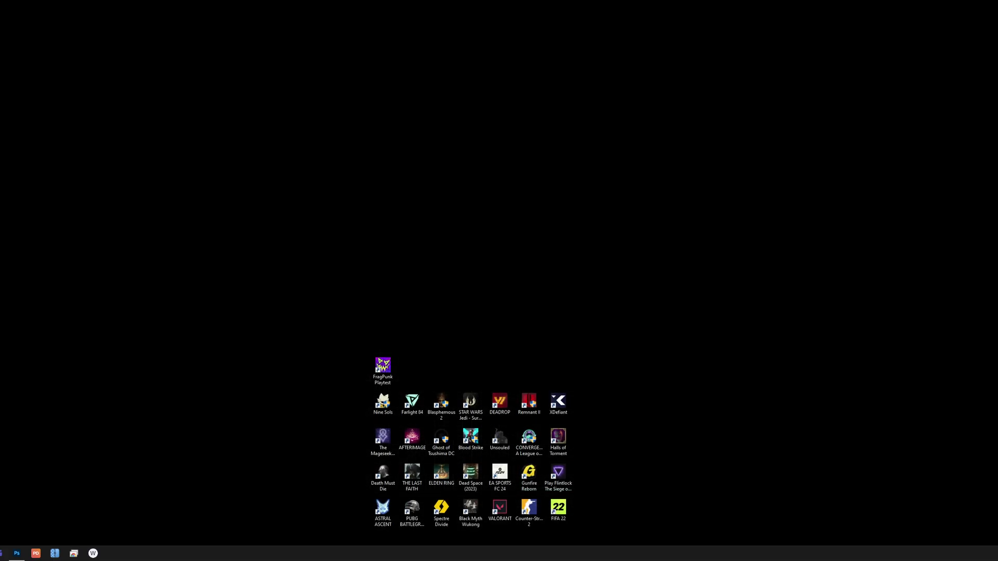
drag(487, 262, 439, 263)
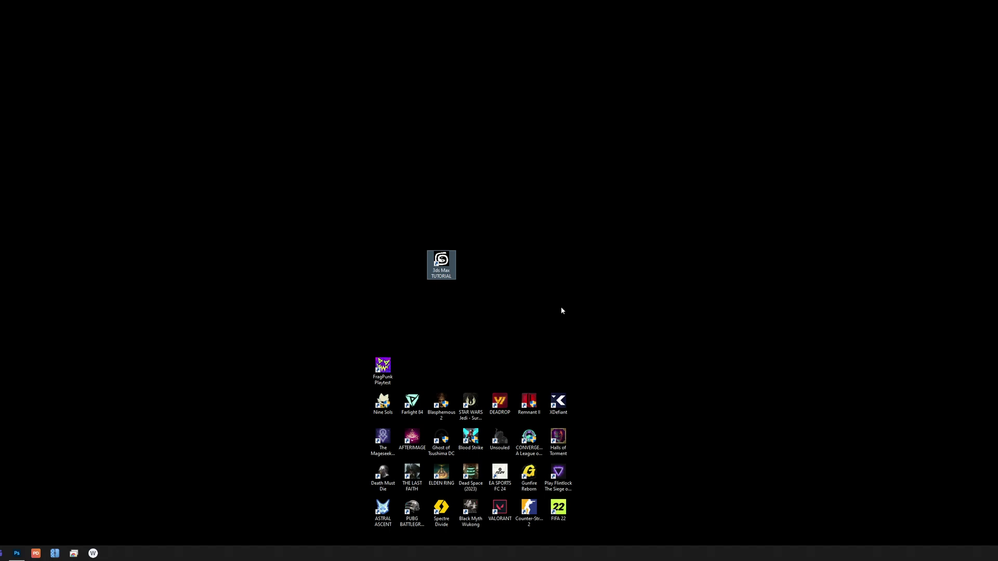
double_click(450, 262)
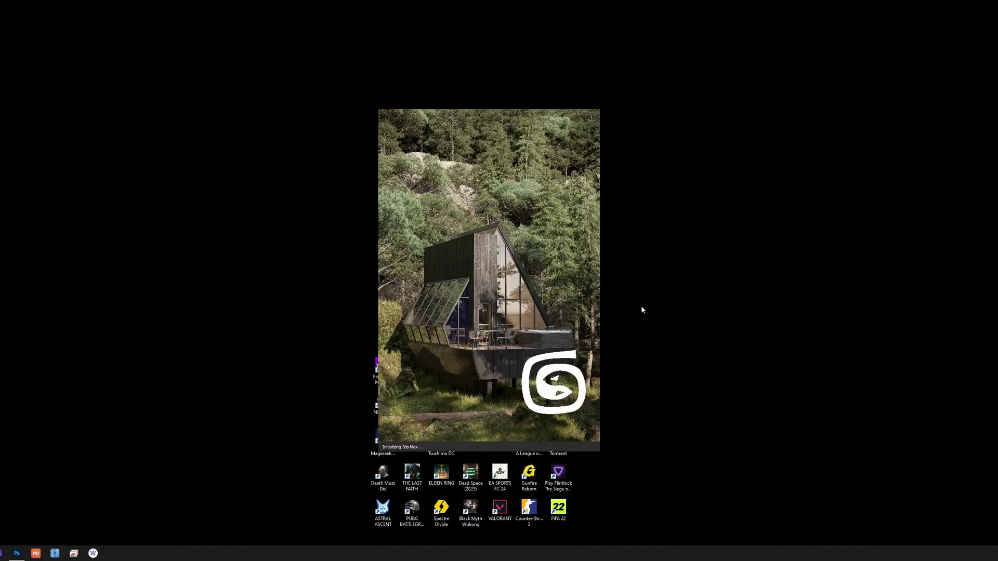
Move the 3ds Max TUTORIAL shortcut to the desktop's upper-left area and launch 3ds Max from it again to test the randomization
right_click(638, 301)
click(634, 217)
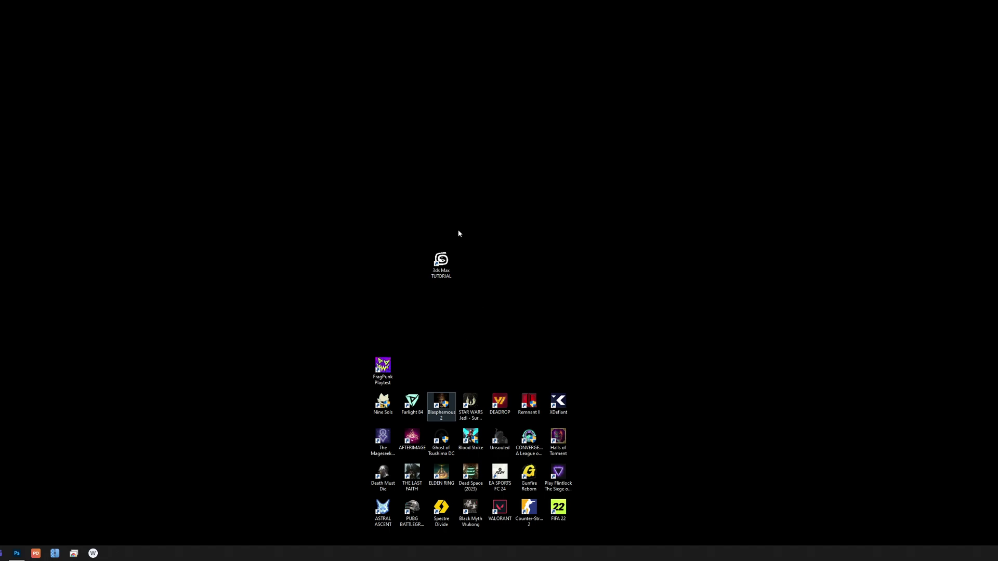
drag(443, 262, 61, 63)
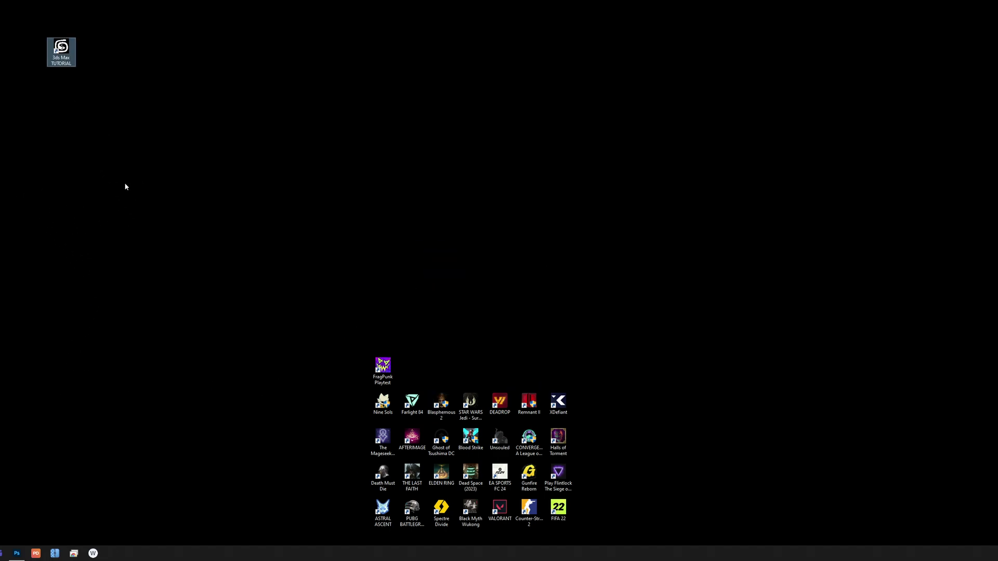
double_click(61, 63)
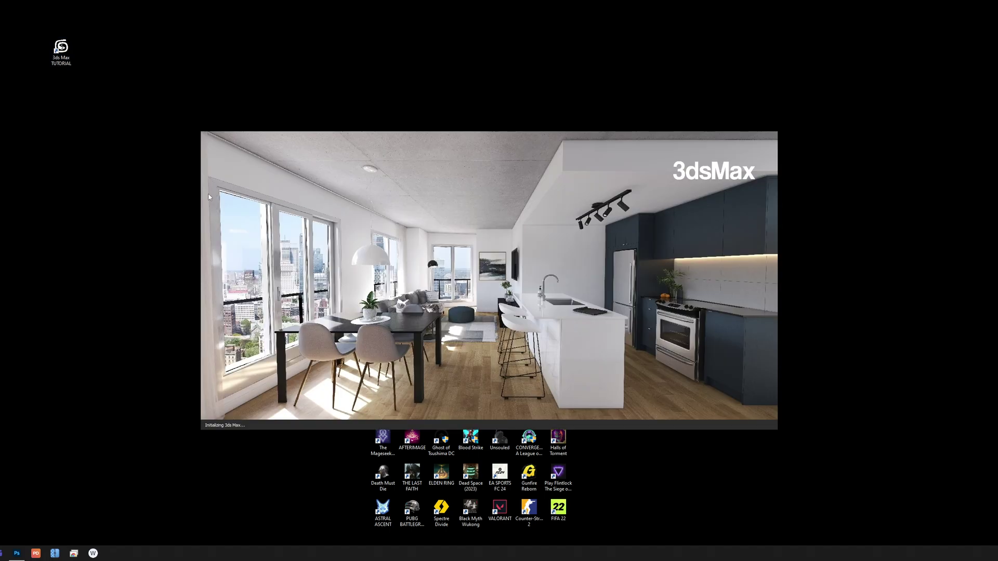